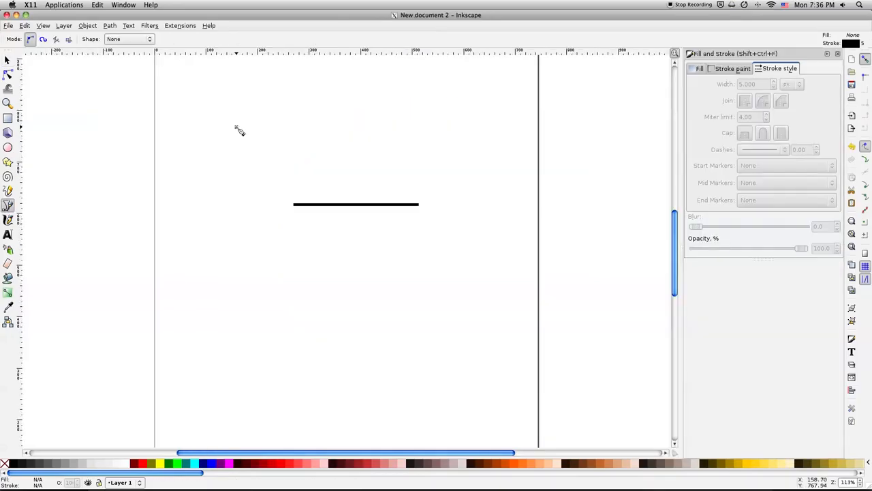
# - Select the horizontal black line and open the settings for creating tiled clones from it
pyautogui.press('Escape')
pyautogui.click(7, 60)
pyautogui.moveTo(248, 163); pyautogui.dragTo(460, 227)
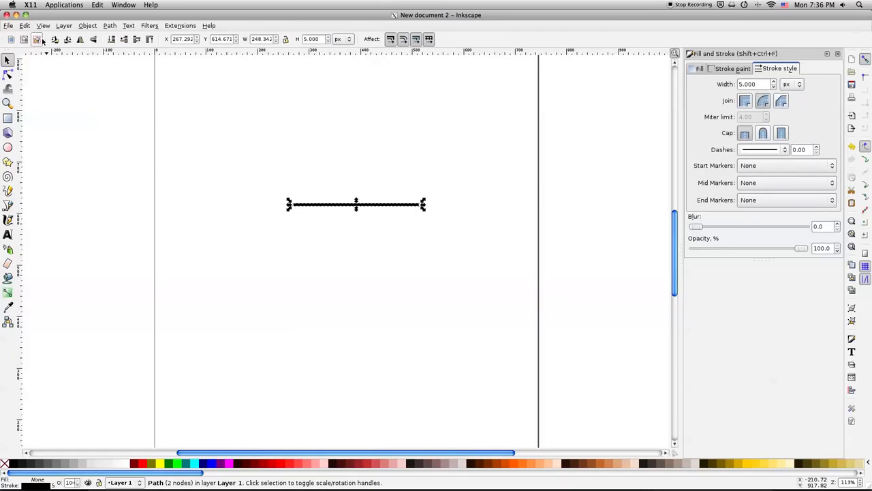
pyautogui.click(24, 26)
pyautogui.moveTo(85, 171)
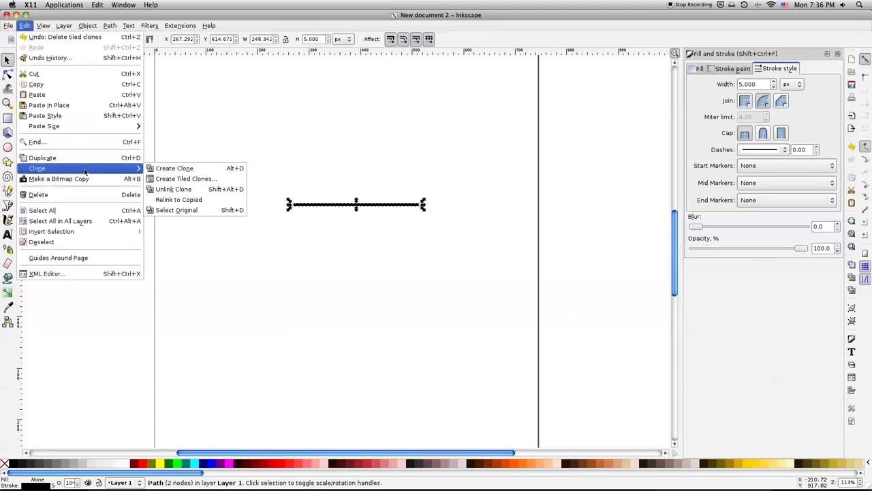
pyautogui.click(182, 178)
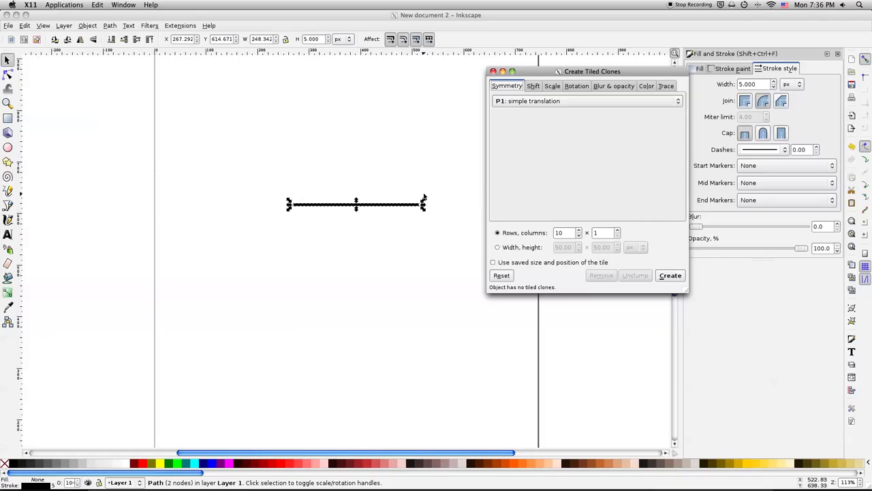
# - Examine the tiled clone options for symmetry, shift, scale, rotation, blur and opacity, color and trace
pyautogui.click(678, 101)
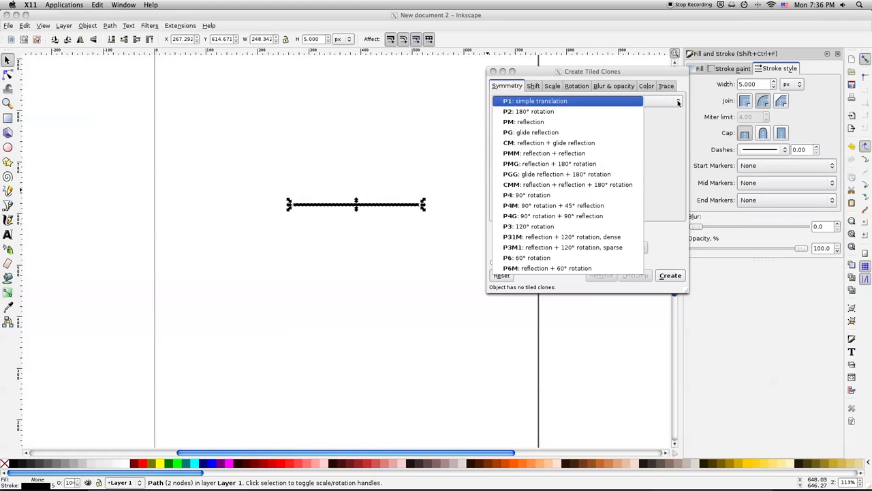
pyautogui.click(679, 129)
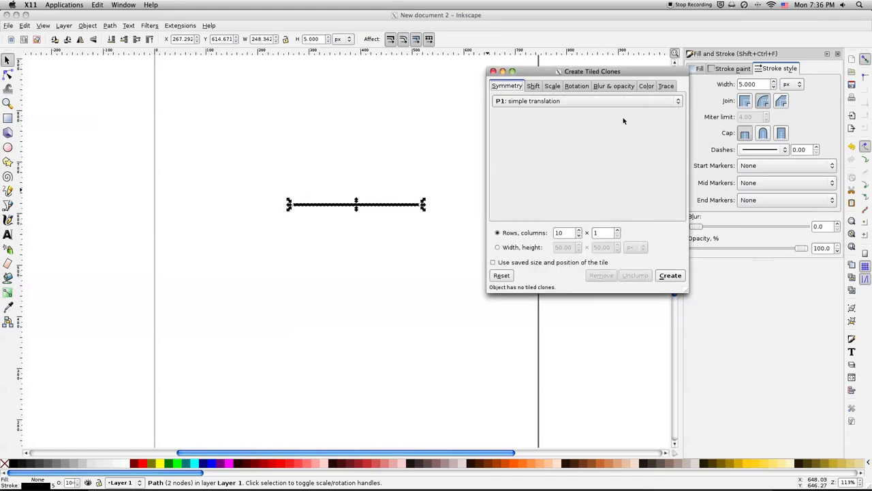
pyautogui.click(535, 86)
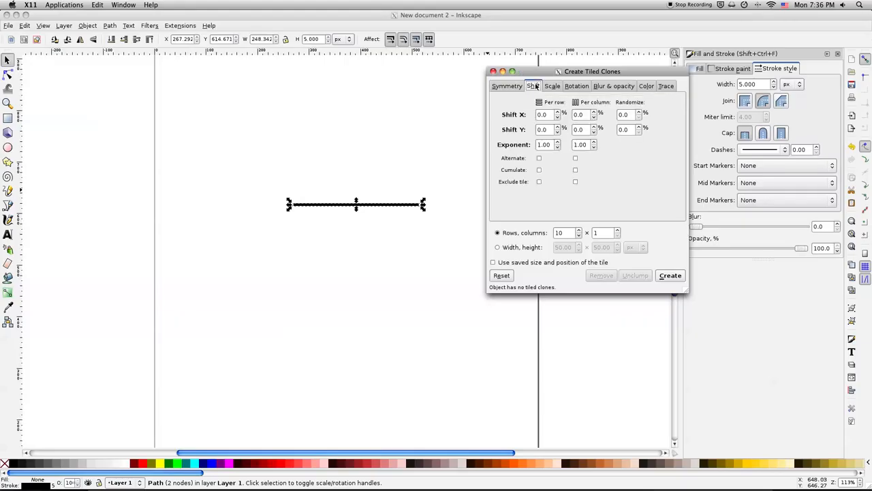
pyautogui.click(553, 86)
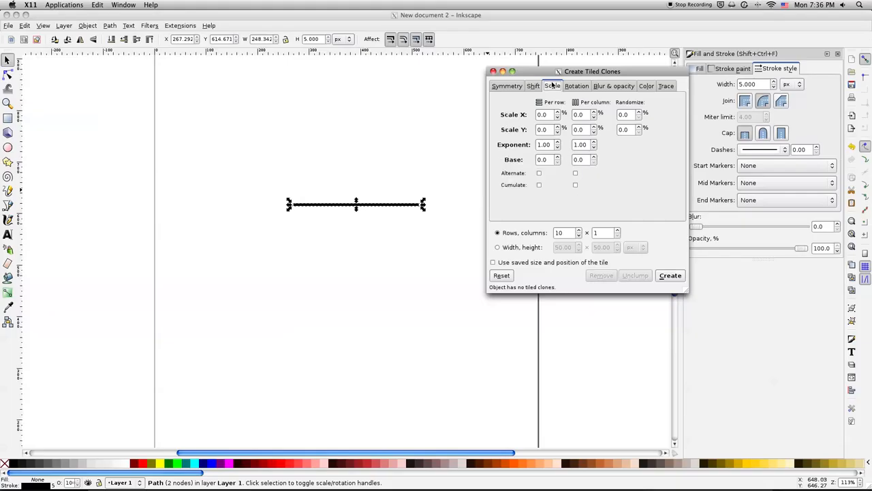
pyautogui.click(588, 89)
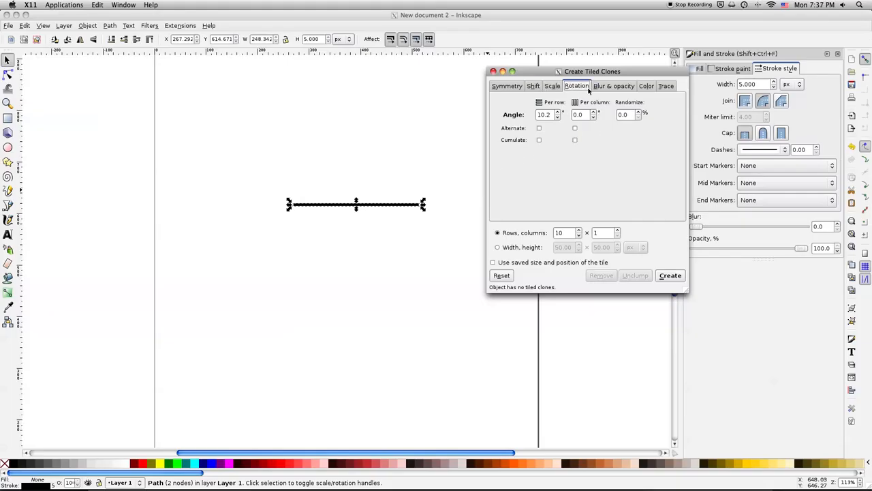
pyautogui.click(629, 87)
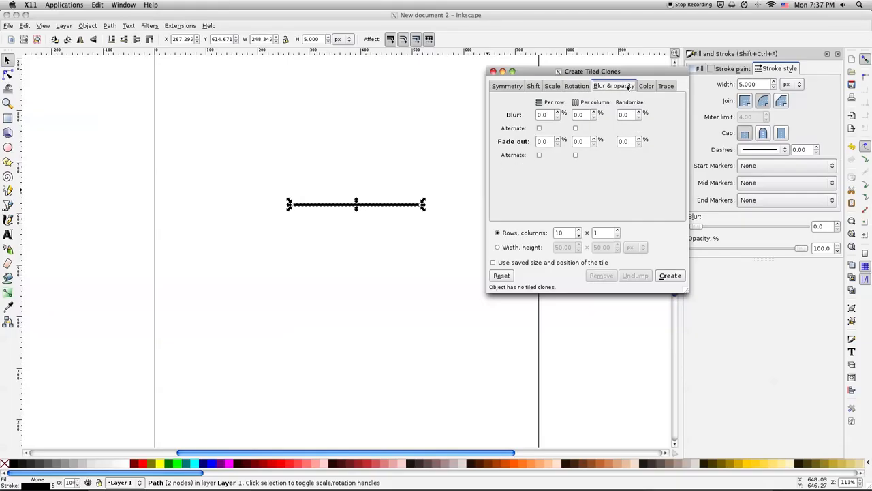
pyautogui.click(643, 86)
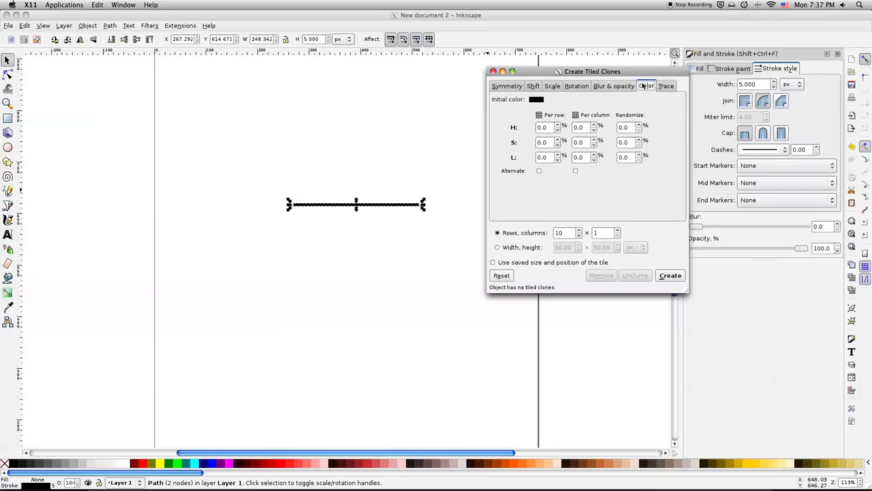
pyautogui.click(673, 86)
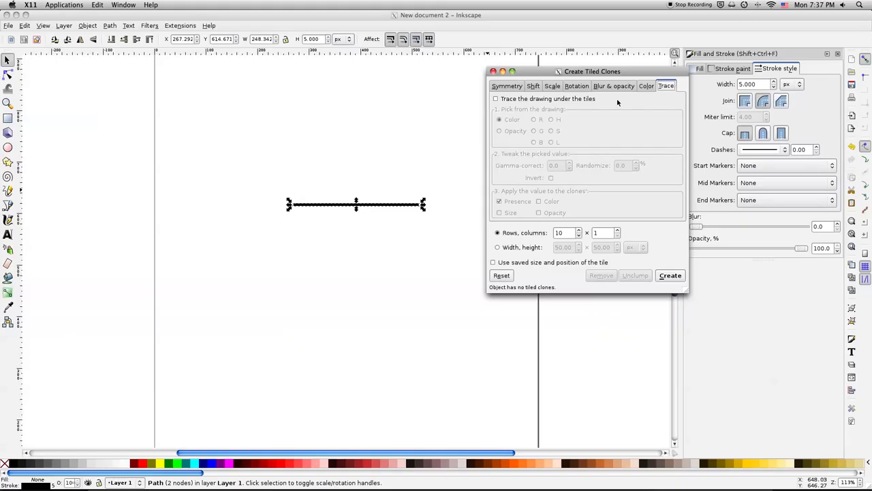
pyautogui.click(585, 86)
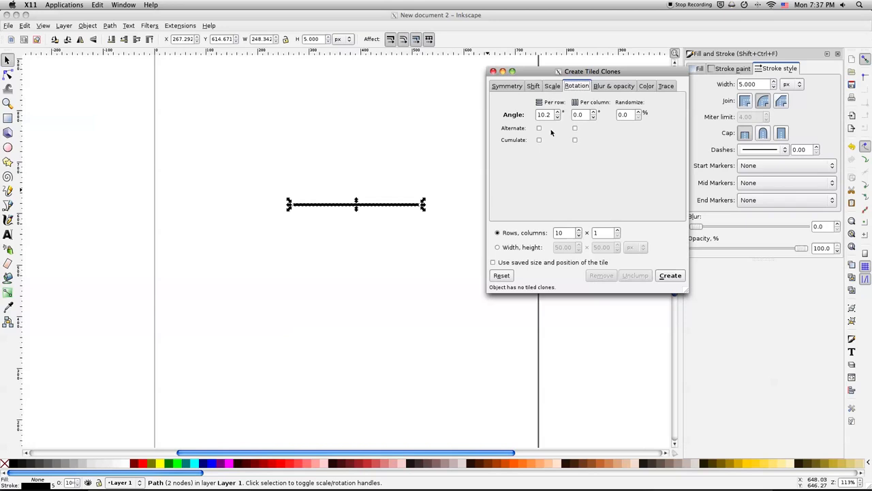
# - Reset the clone settings, set the rotation angle per row to 30° and create 10 rows by 1 column of line clones
pyautogui.click(502, 276)
pyautogui.click(538, 115)
pyautogui.click(539, 116)
pyautogui.write('3')
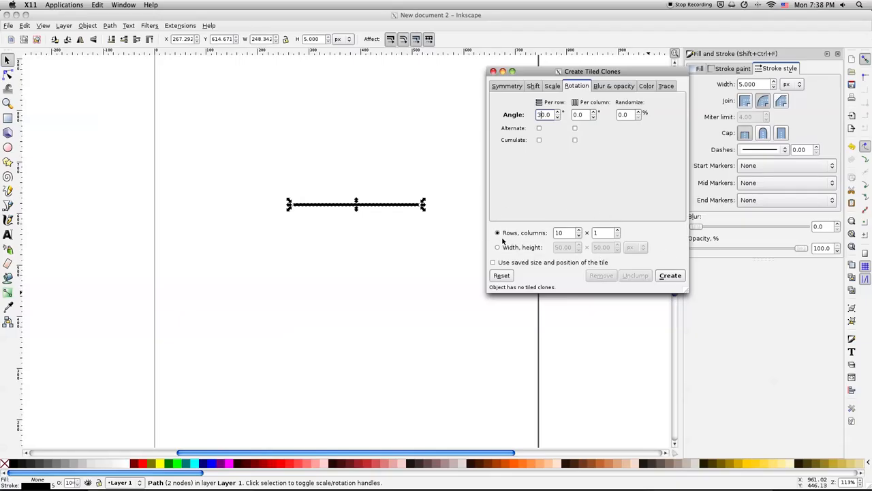
pyautogui.rightClick(567, 233)
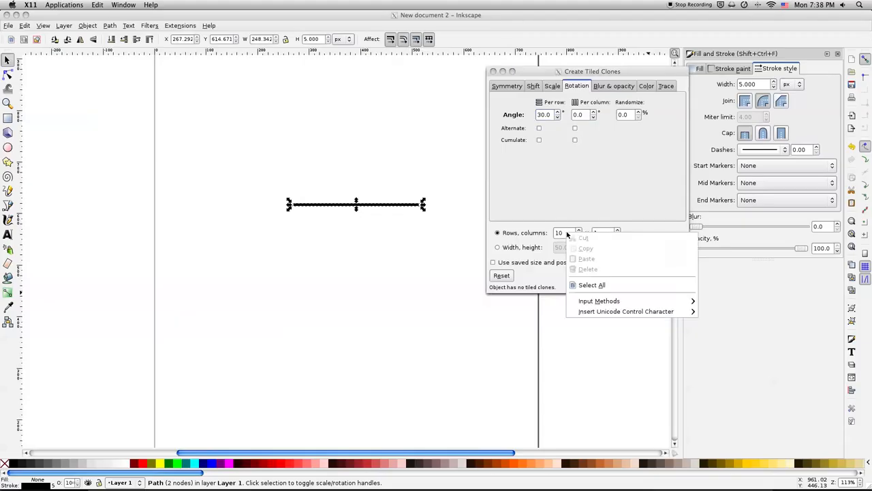
pyautogui.click(556, 214)
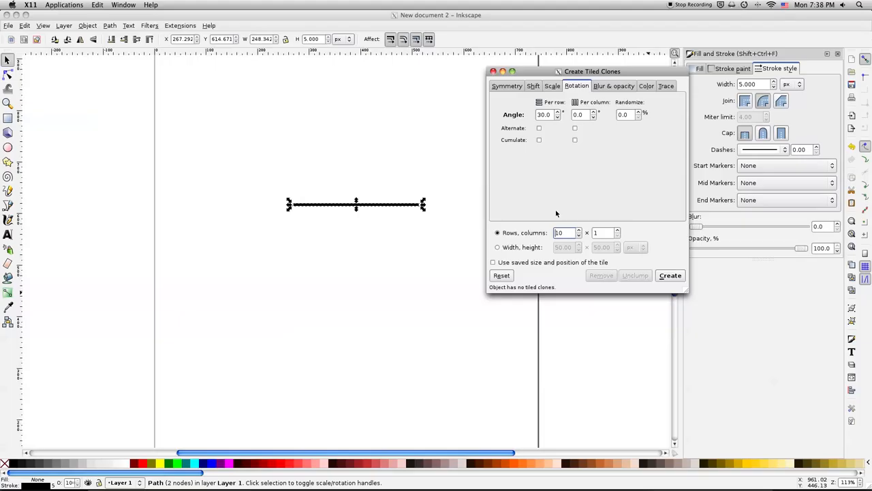
pyautogui.click(670, 276)
# - Replace the line's tiled clones with a new set of 10 rows by 6 columns
pyautogui.click(618, 231)
pyautogui.click(618, 231)
pyautogui.click(617, 231)
pyautogui.click(617, 231)
pyautogui.click(617, 231)
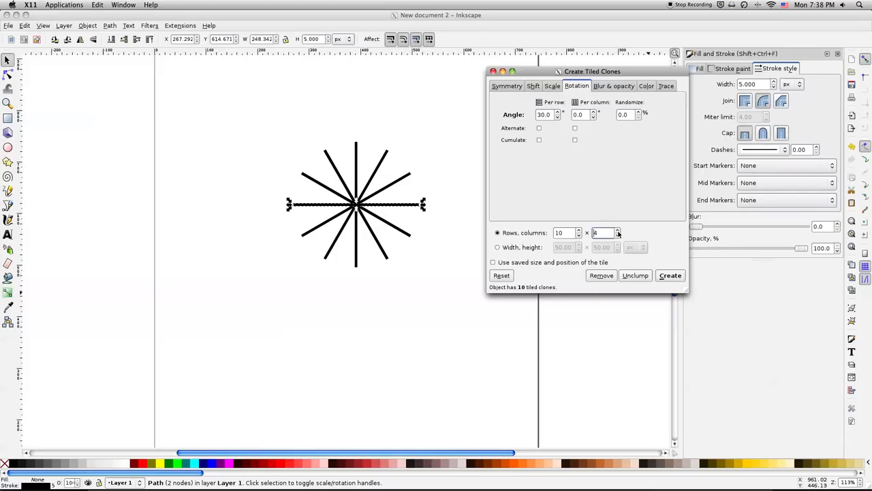
pyautogui.click(601, 275)
pyautogui.click(680, 278)
pyautogui.moveTo(627, 73)
pyautogui.mouseDown()
pyautogui.moveTo(728, 188)
pyautogui.moveTo(818, 266)
pyautogui.moveTo(825, 261)
pyautogui.mouseUp()
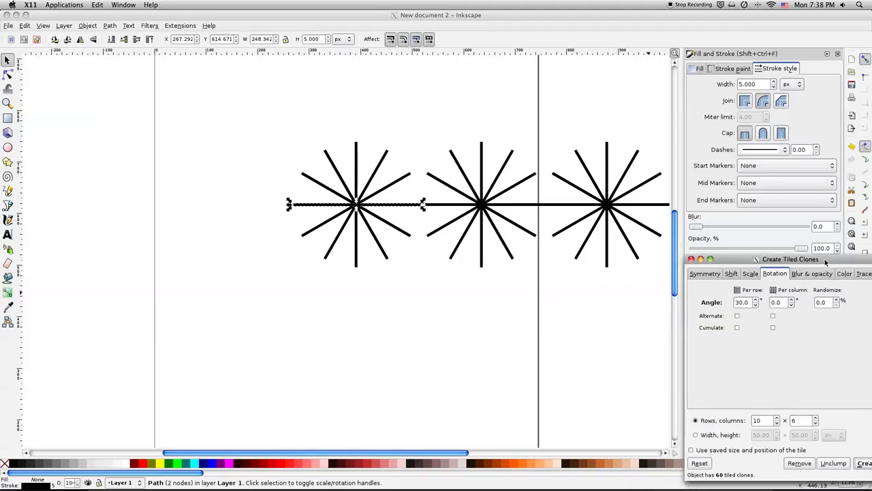
# - Set the number of columns for the line's tiled clones to 1
pyautogui.moveTo(826, 262); pyautogui.dragTo(656, 52)
pyautogui.doubleClick(639, 210)
pyautogui.write('1')
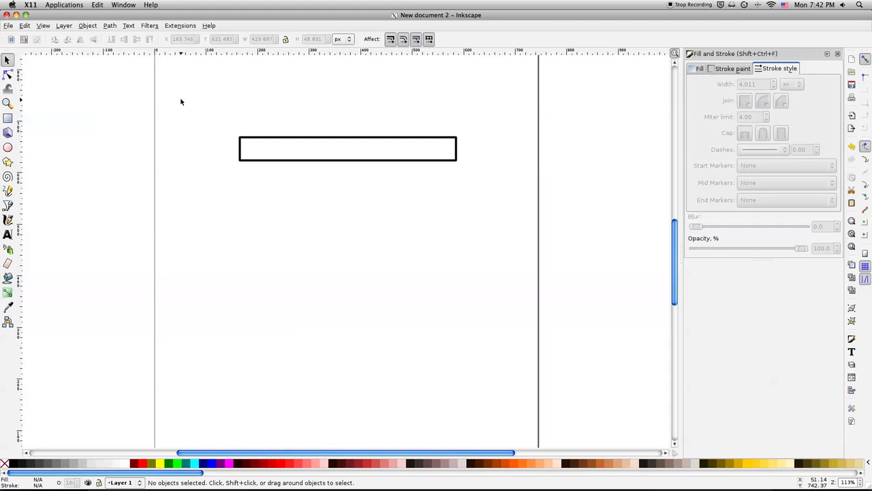
# - Select the wide outlined rectangle and open the settings for creating tiled clones from it
pyautogui.moveTo(181, 102); pyautogui.dragTo(508, 199)
pyautogui.moveTo(675, 247); pyautogui.dragTo(675, 231)
pyautogui.moveTo(1, 0)
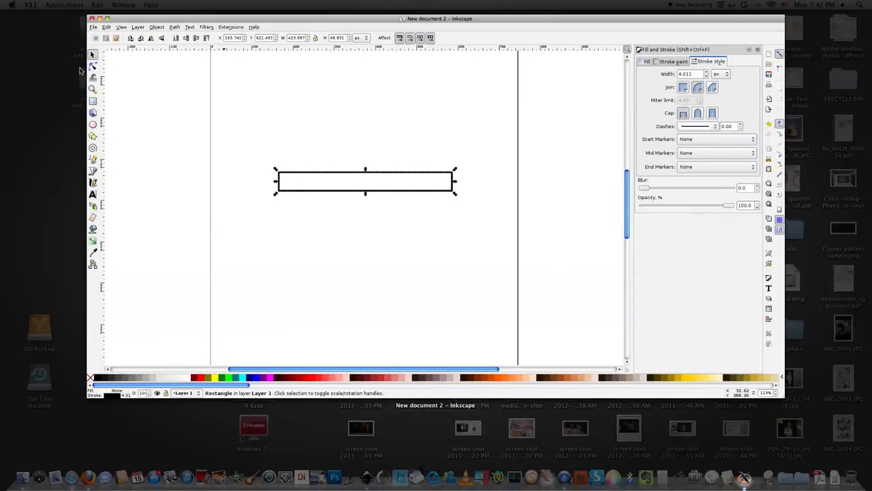
pyautogui.click(186, 101)
pyautogui.click(24, 26)
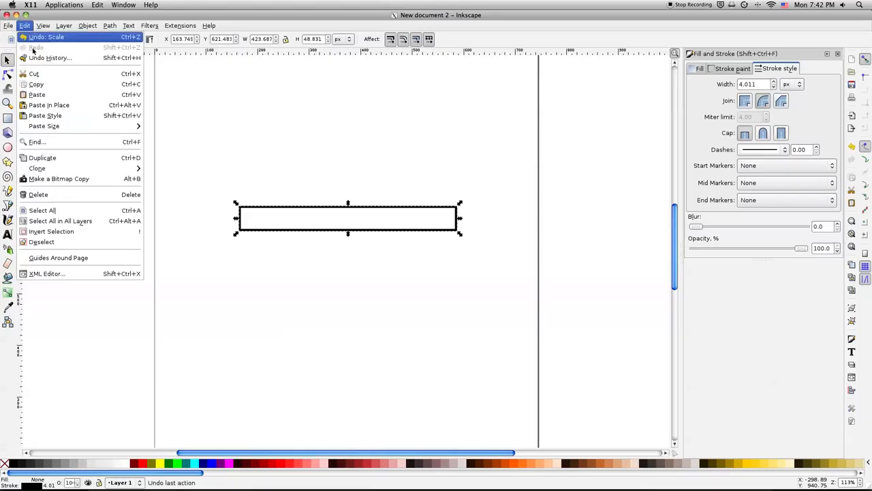
pyautogui.moveTo(140, 168)
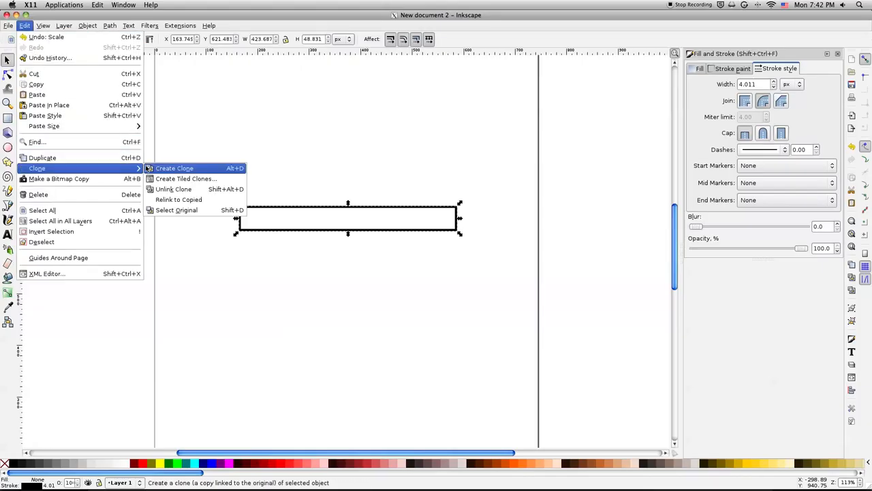
pyautogui.click(183, 180)
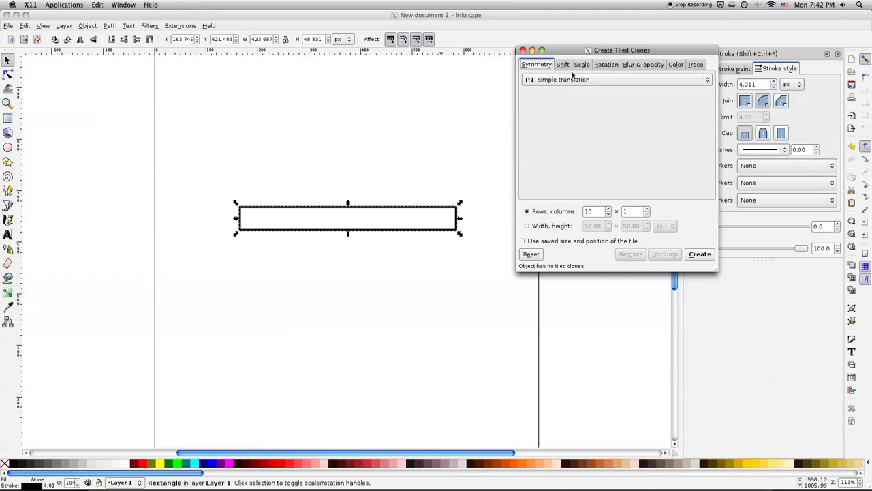
# - Try tiling the rectangle in 10 rows with a 30° rotation per row, and remove those clones
pyautogui.scroll(-3, 583, 68)
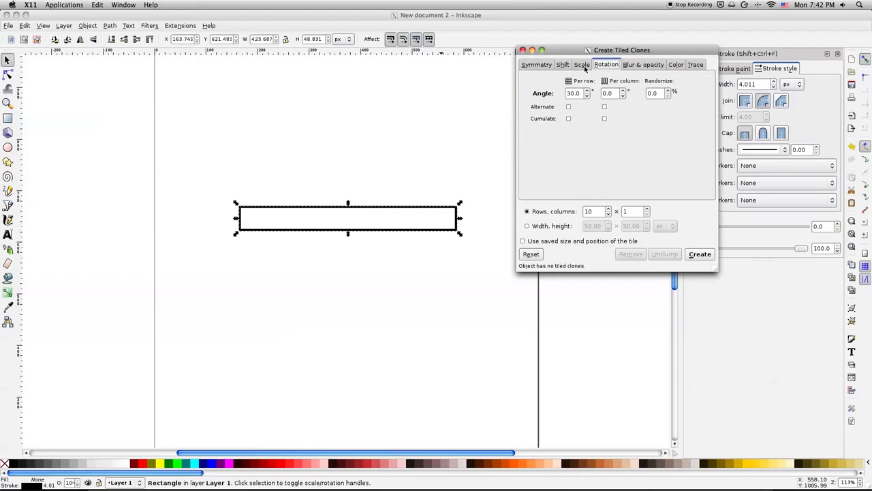
pyautogui.click(702, 254)
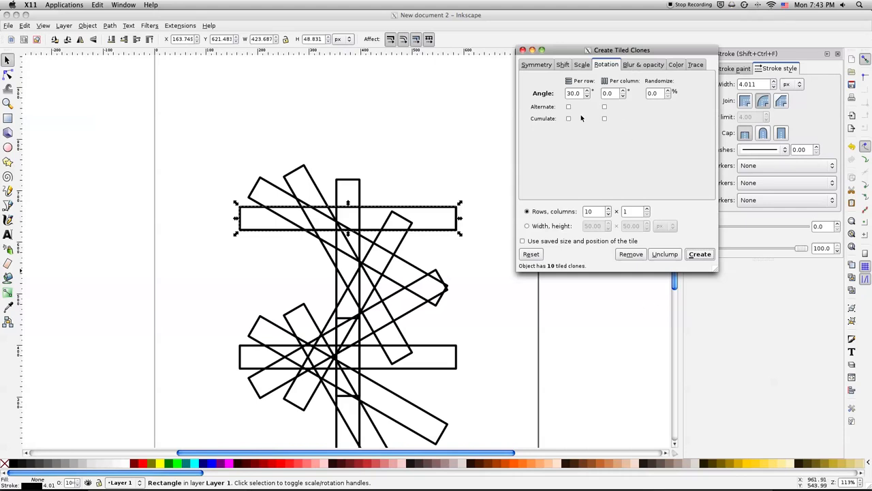
pyautogui.click(563, 65)
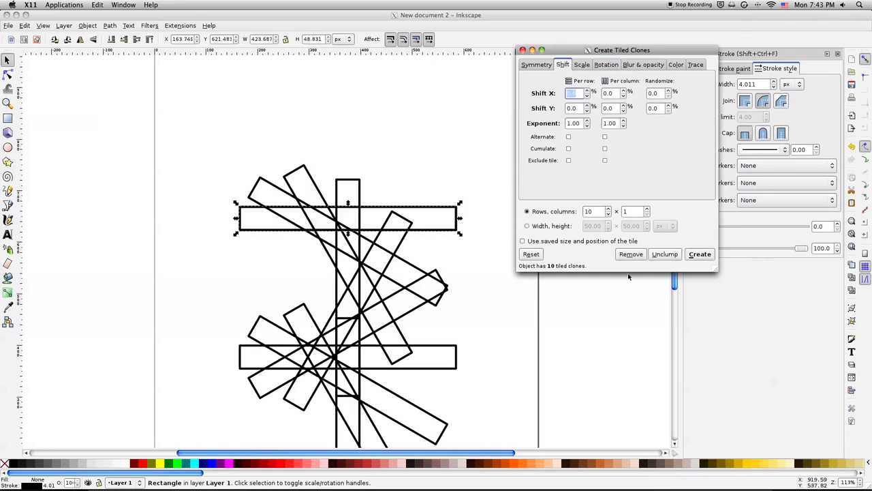
pyautogui.click(631, 254)
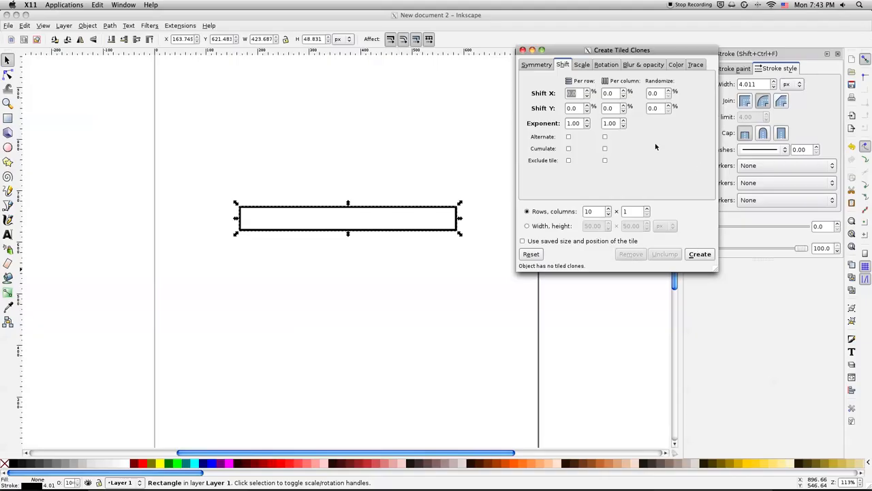
# - Set Shift X per column and Shift Y per row to -100% and create the rectangle's tiled clones
pyautogui.moveTo(619, 93); pyautogui.dragTo(578, 83)
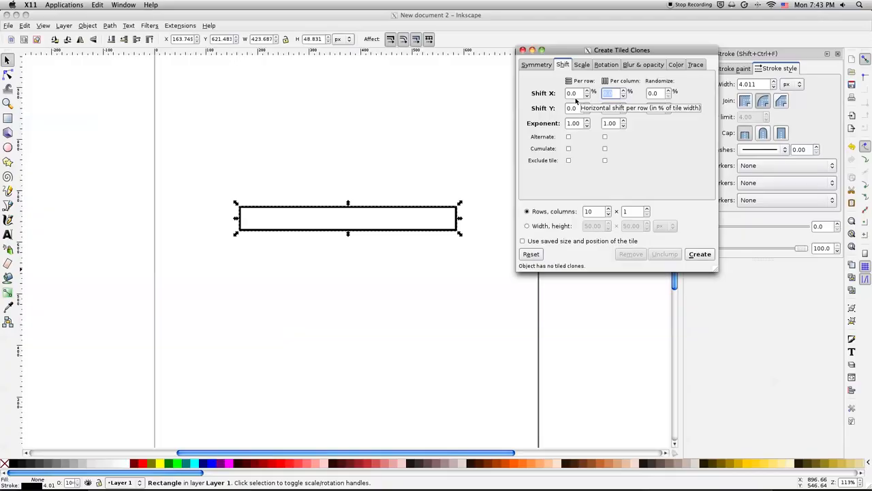
pyautogui.write('-100')
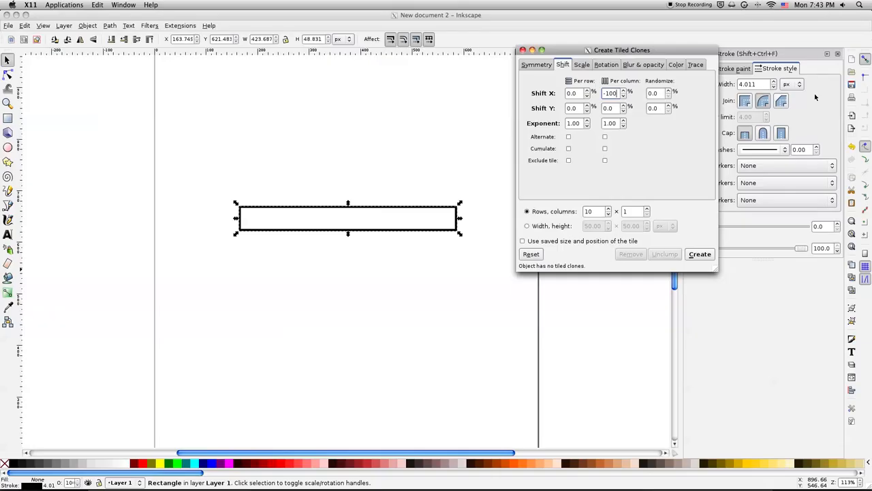
pyautogui.click(565, 108)
pyautogui.write('10')
pyautogui.write('-')
pyautogui.write('0')
pyautogui.click(701, 255)
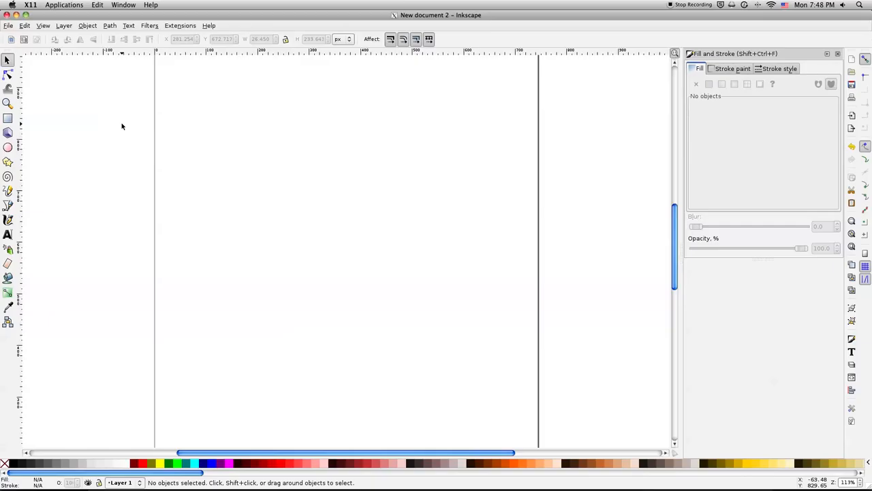
# - Draw a narrow vertical yellow rectangle about 22 px wide and 248 px tall, and check its fill and stroke paint
pyautogui.click(8, 119)
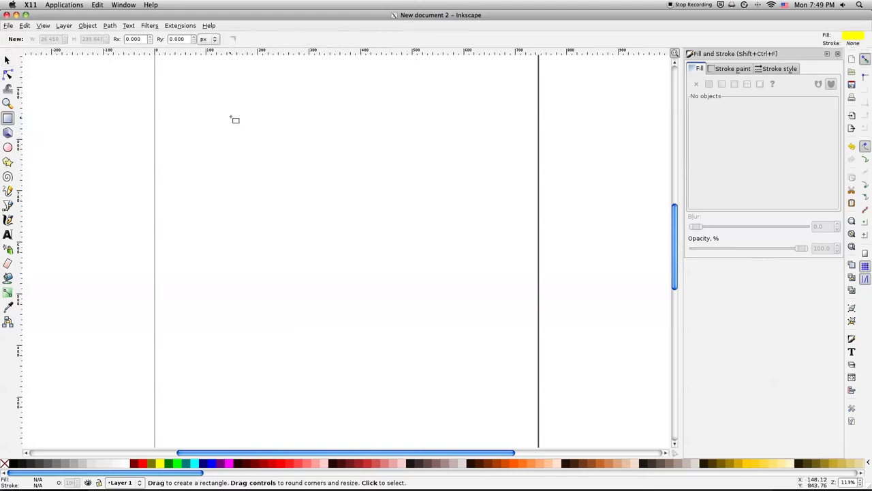
pyautogui.moveTo(289, 89)
pyautogui.mouseDown()
pyautogui.moveTo(322, 190)
pyautogui.moveTo(297, 224)
pyautogui.moveTo(301, 218)
pyautogui.mouseUp()
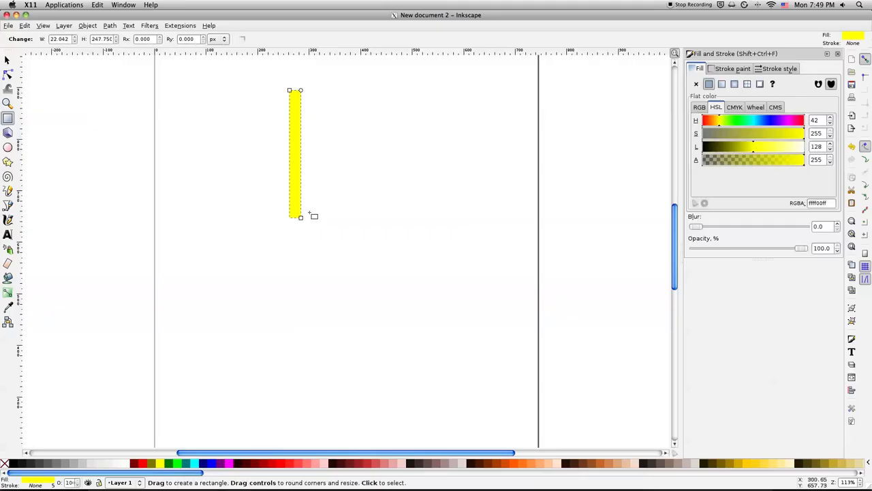
pyautogui.click(738, 70)
pyautogui.click(700, 69)
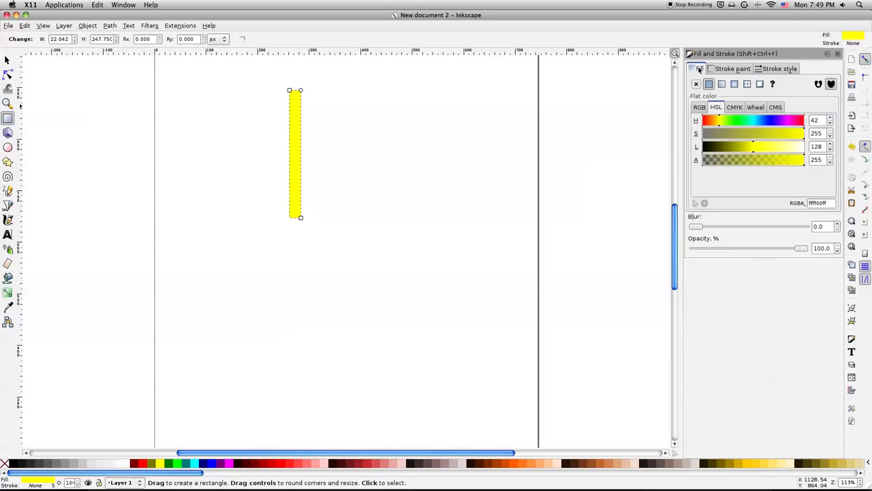
pyautogui.click(736, 69)
pyautogui.click(696, 69)
# - Convert the yellow rectangle to a path and delete its lower-left node
pyautogui.click(8, 75)
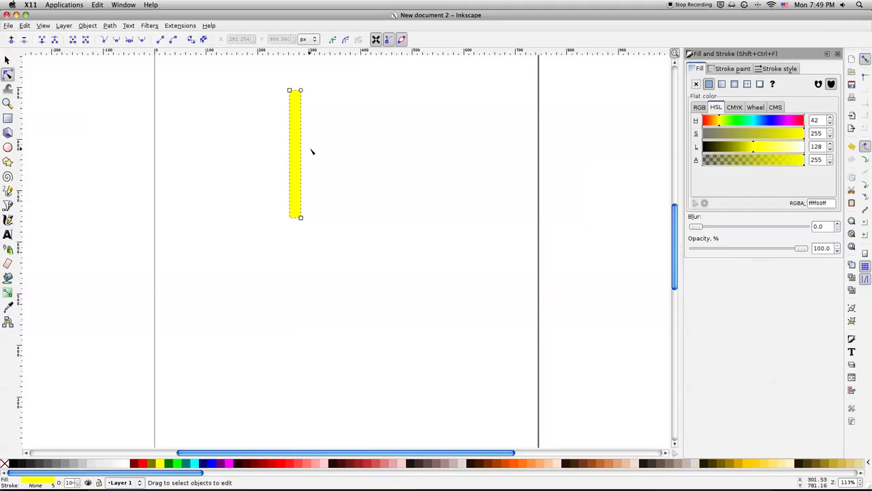
pyautogui.click(90, 26)
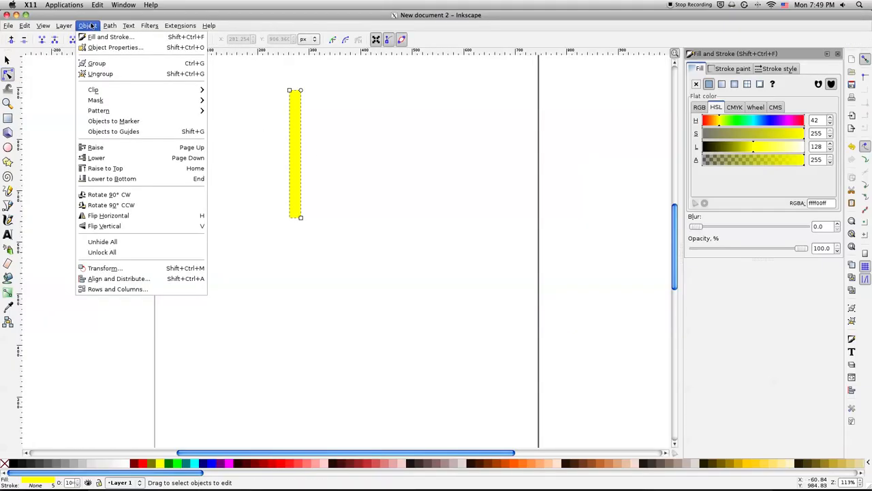
pyautogui.moveTo(109, 26)
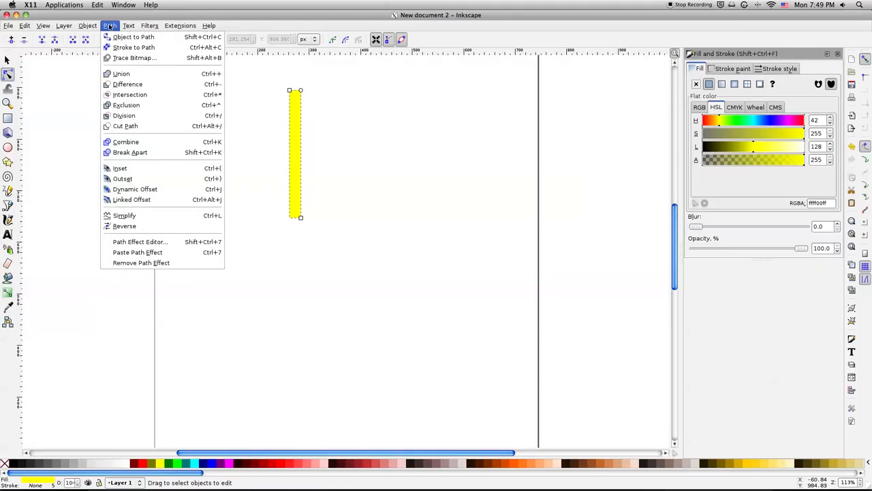
pyautogui.click(123, 37)
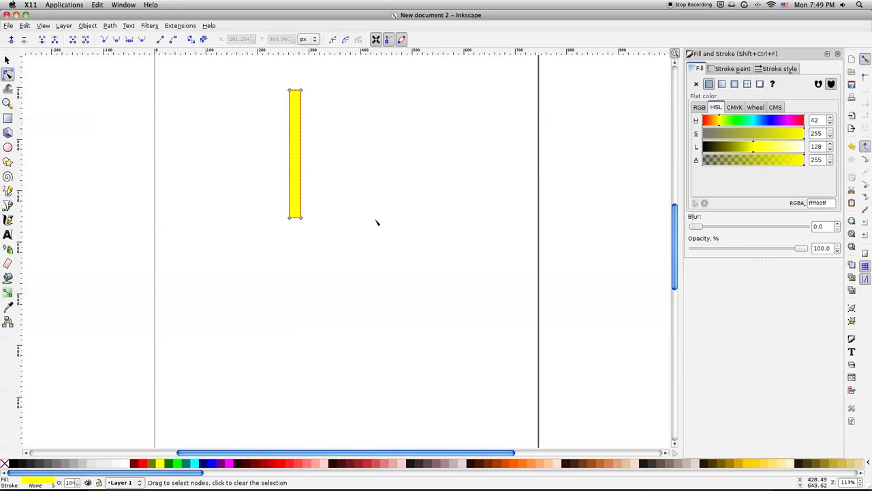
pyautogui.click(291, 218)
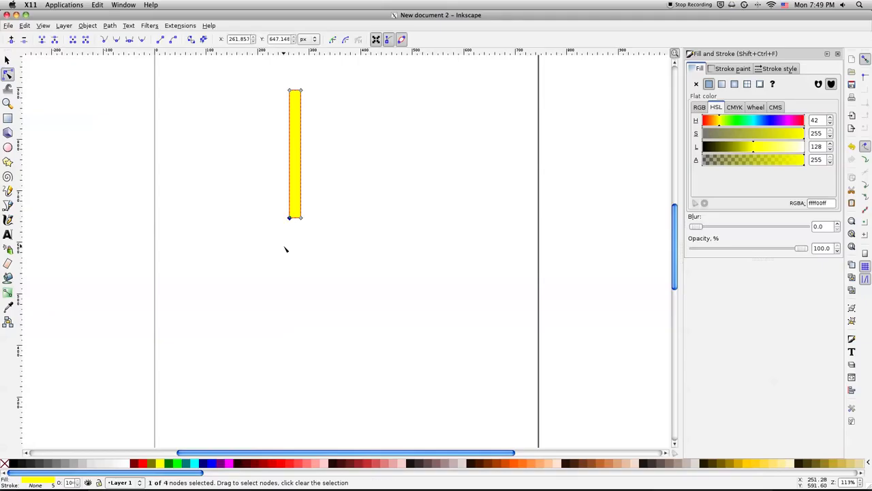
pyautogui.press('Delete')
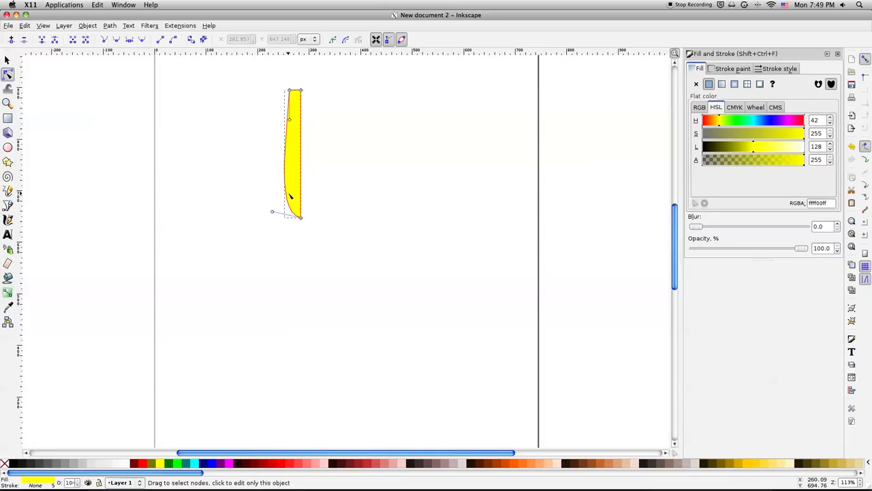
# - Make the yellow shape's bottom node and upper-left node corner nodes to straighten the curved side into a pointed wedge
pyautogui.click(304, 220)
pyautogui.keyDown('shift'); pyautogui.click(293, 89); pyautogui.keyUp('shift')
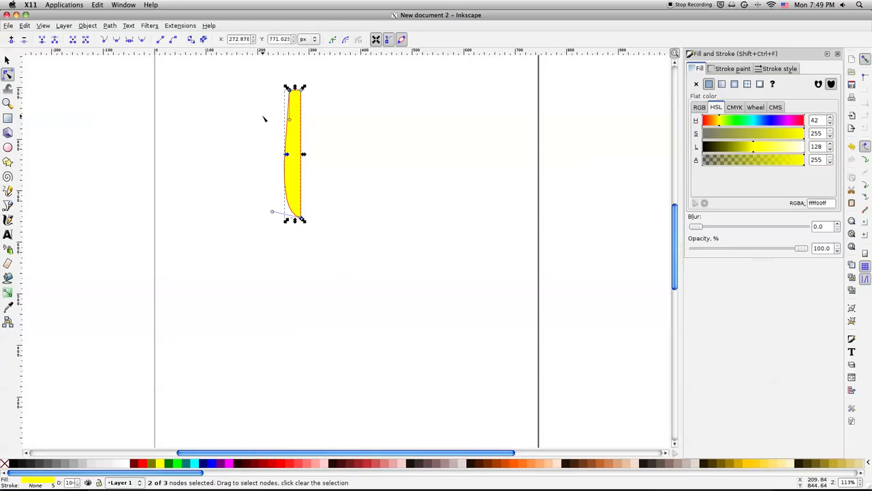
pyautogui.click(103, 41)
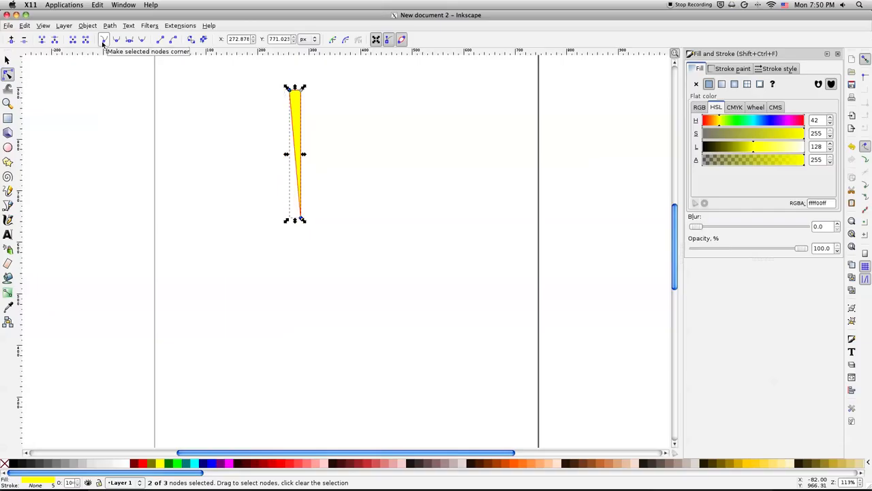
pyautogui.click(251, 104)
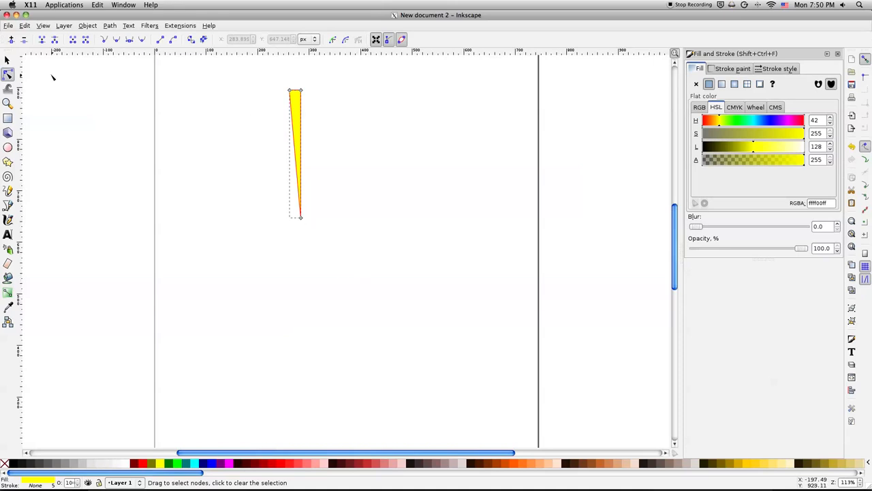
# - Duplicate the yellow wedge, recolor the copy blue with hue 173, and flip it horizontally
pyautogui.click(7, 60)
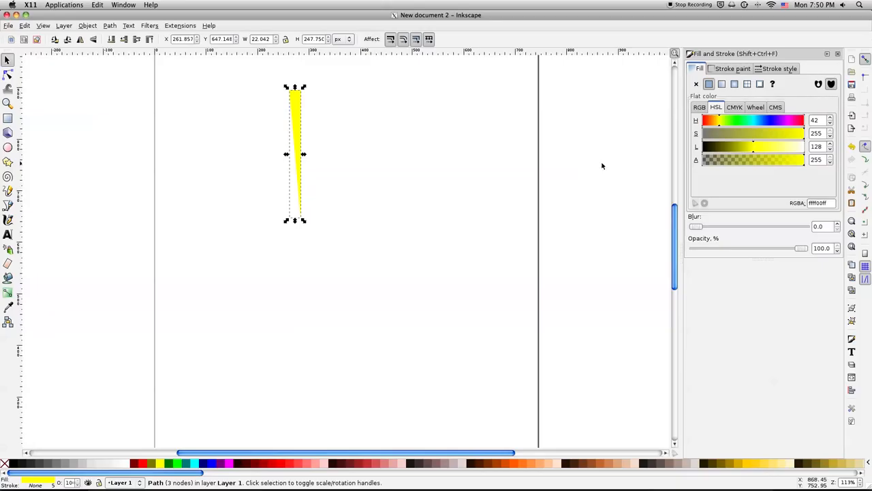
pyautogui.click(772, 120)
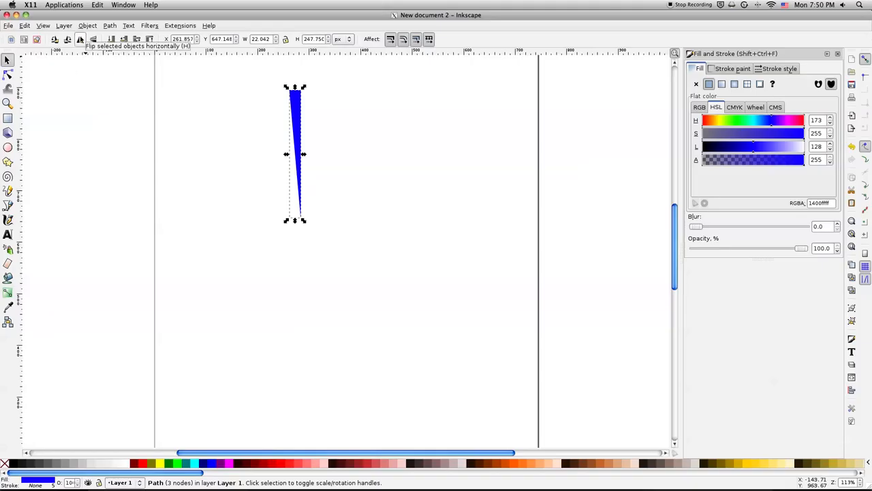
pyautogui.click(80, 39)
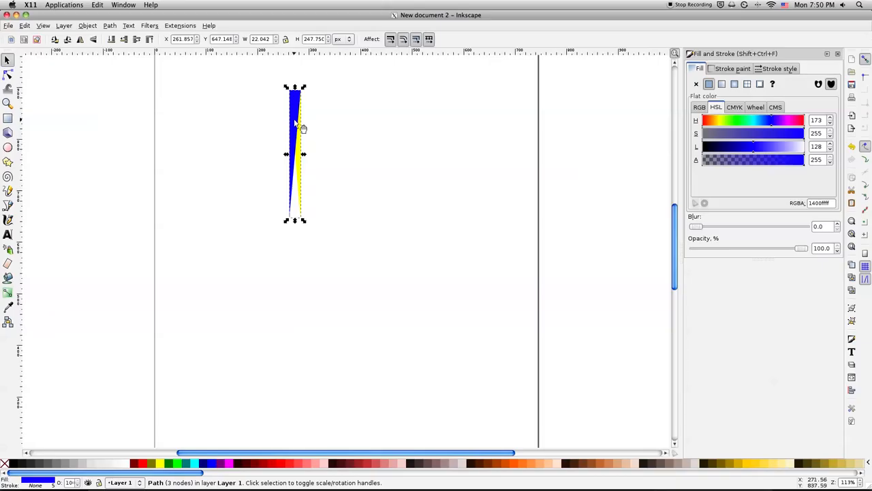
# - Move the blue wedge horizontally to the right side of the yellow wedge so their straight edges adjoin
pyautogui.moveTo(297, 124); pyautogui.dragTo(297, 123)
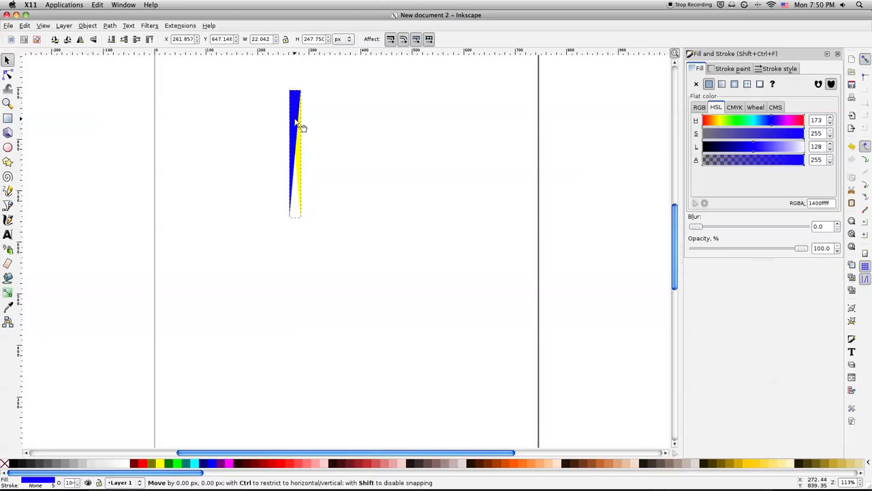
pyautogui.moveTo(296, 121); pyautogui.dragTo(307, 122)
pyautogui.moveTo(308, 125); pyautogui.dragTo(307, 120)
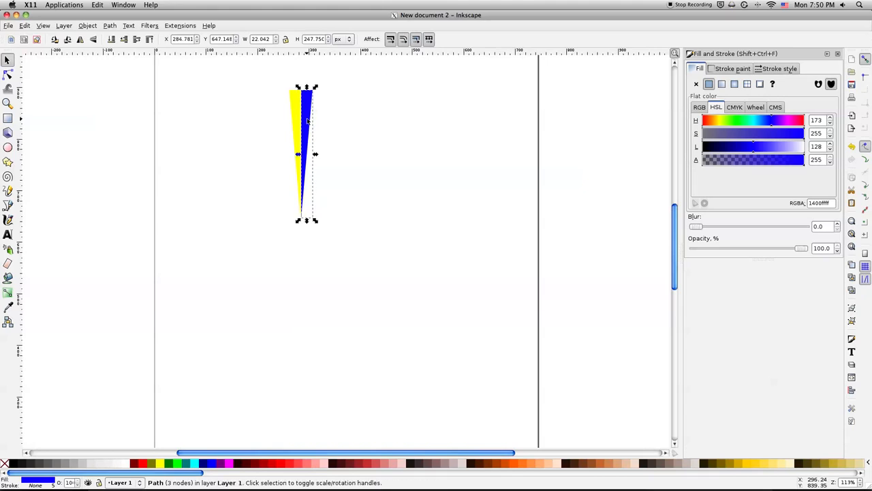
# - Fine-tune the blue wedge's position so its straight edge sits flush against the yellow wedge
pyautogui.press('+')
pyautogui.press('+')
pyautogui.press('+')
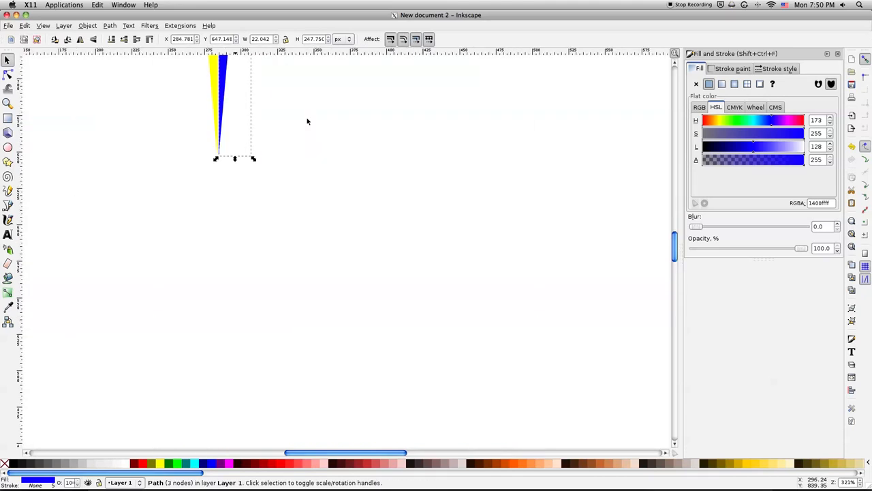
pyautogui.moveTo(676, 254); pyautogui.dragTo(675, 233)
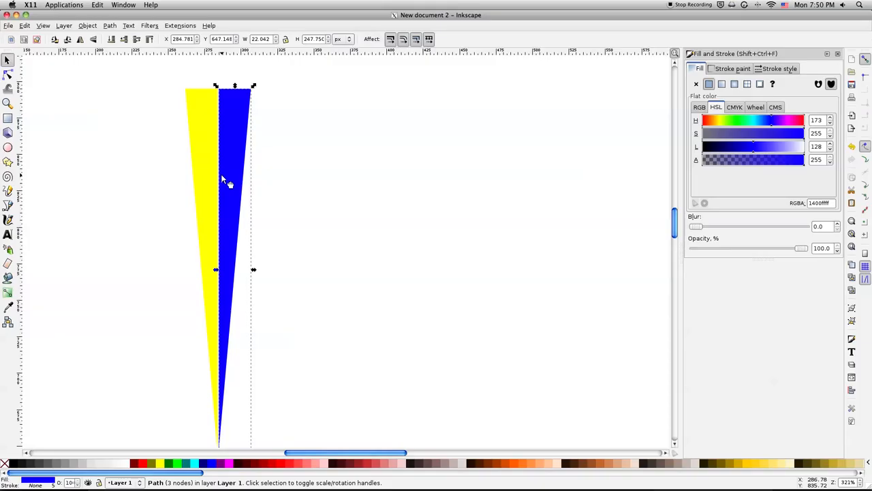
pyautogui.moveTo(222, 178)
pyautogui.mouseDown()
pyautogui.moveTo(229, 178)
pyautogui.moveTo(222, 176)
pyautogui.mouseUp()
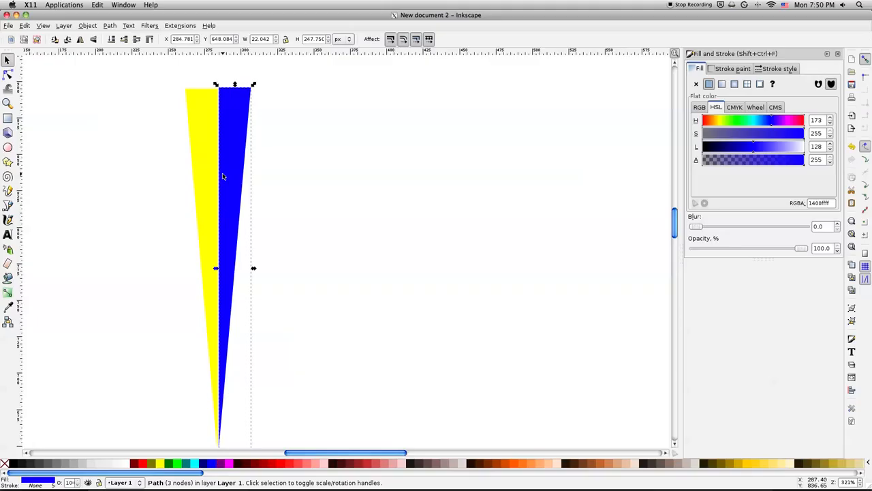
pyautogui.press('Left')
pyautogui.press('-')
pyautogui.press('-')
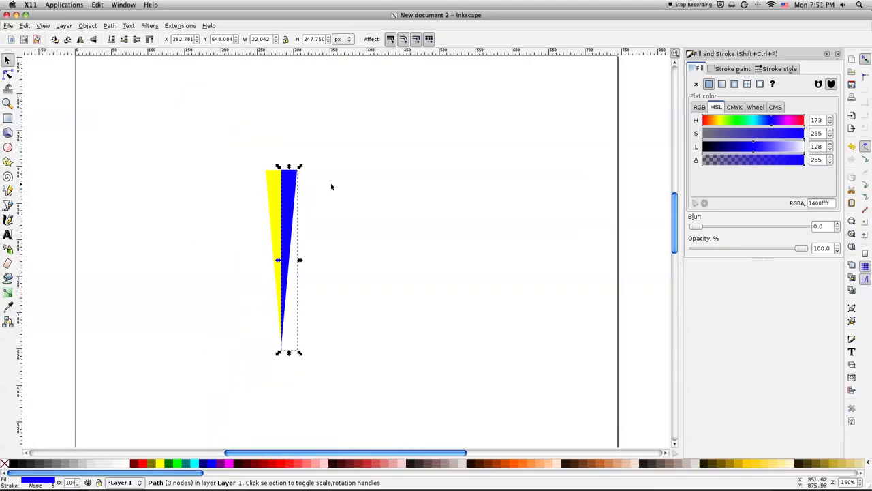
pyautogui.moveTo(288, 196); pyautogui.dragTo(290, 196)
# - Select the yellow and blue wedges together and group them
pyautogui.moveTo(236, 149); pyautogui.dragTo(359, 377)
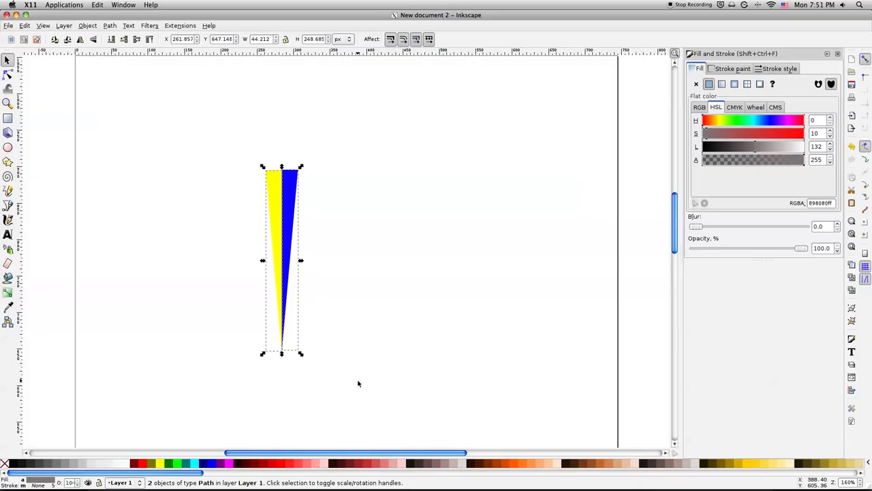
pyautogui.hotkey('ctrl', 'g')
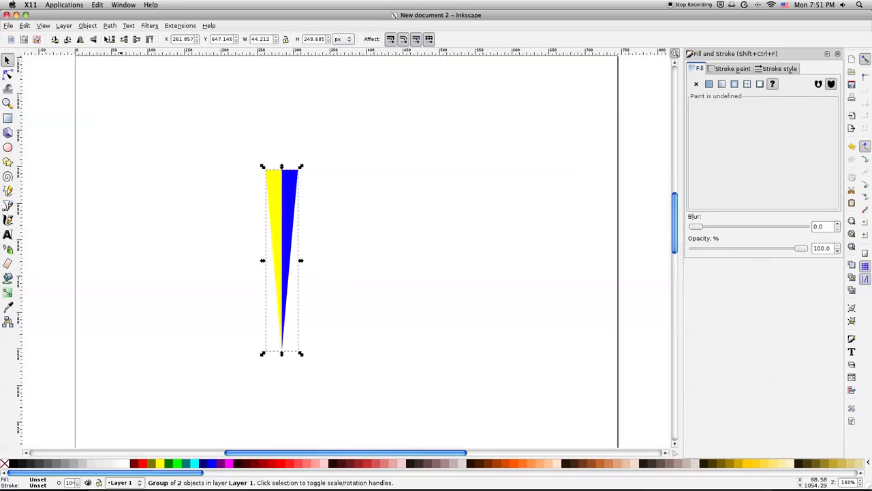
pyautogui.click(98, 26)
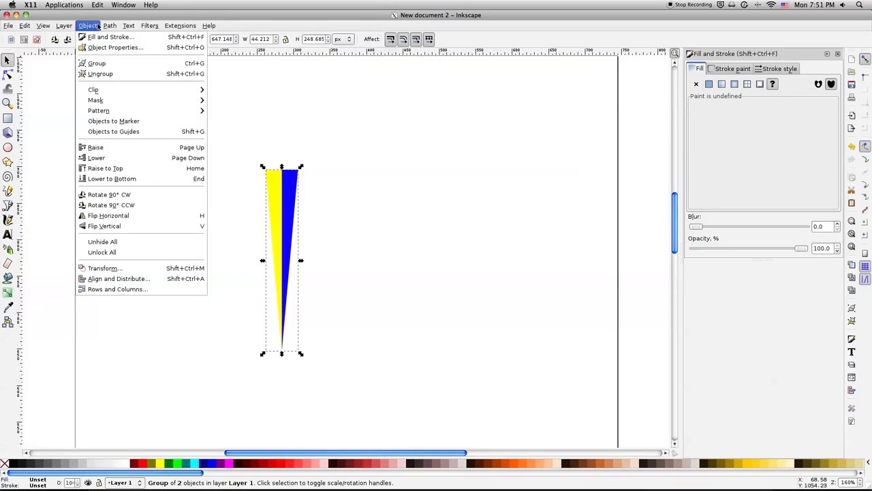
pyautogui.click(131, 63)
# - Duplicate the wedge group, flip the copy vertically and horizontally, and place it below the original so the tips meet
pyautogui.press('-')
pyautogui.press('-')
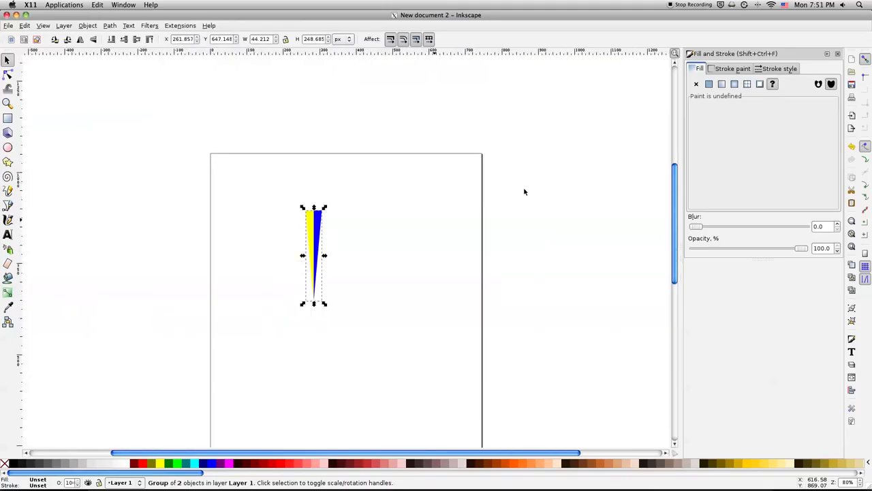
pyautogui.moveTo(674, 186); pyautogui.dragTo(670, 210)
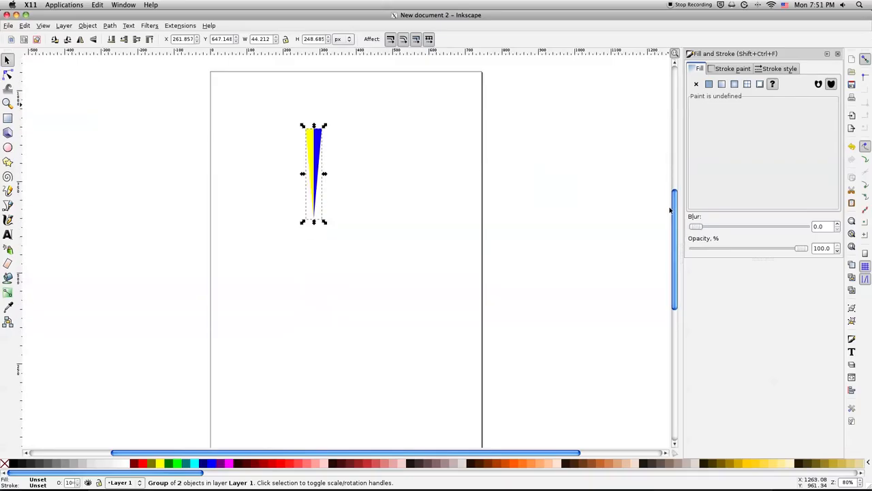
pyautogui.press('+')
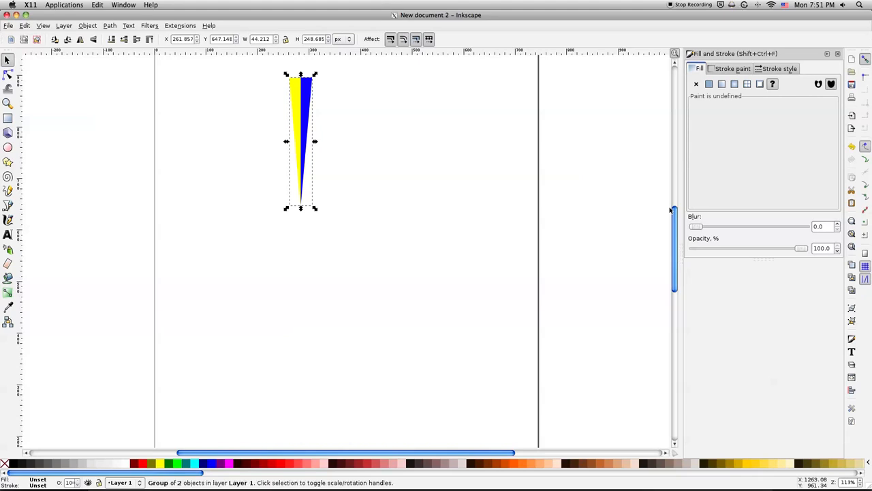
pyautogui.click(93, 39)
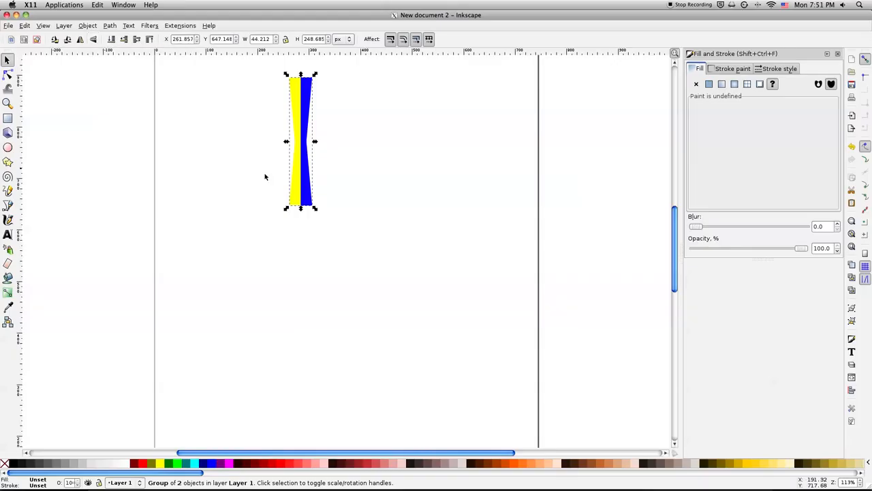
pyautogui.moveTo(311, 201); pyautogui.dragTo(297, 327)
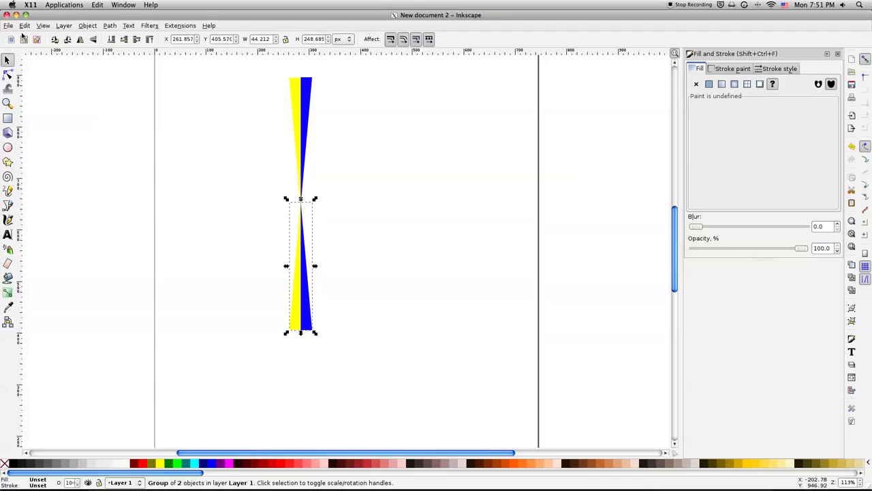
pyautogui.click(79, 41)
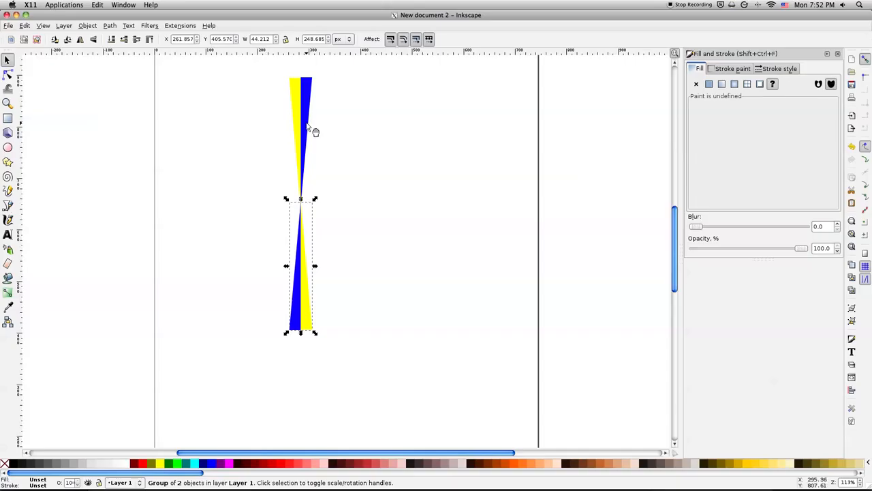
# - Group the upper and lower wedge pairs and open the settings for creating tiled clones from the group
pyautogui.moveTo(266, 73); pyautogui.dragTo(430, 373)
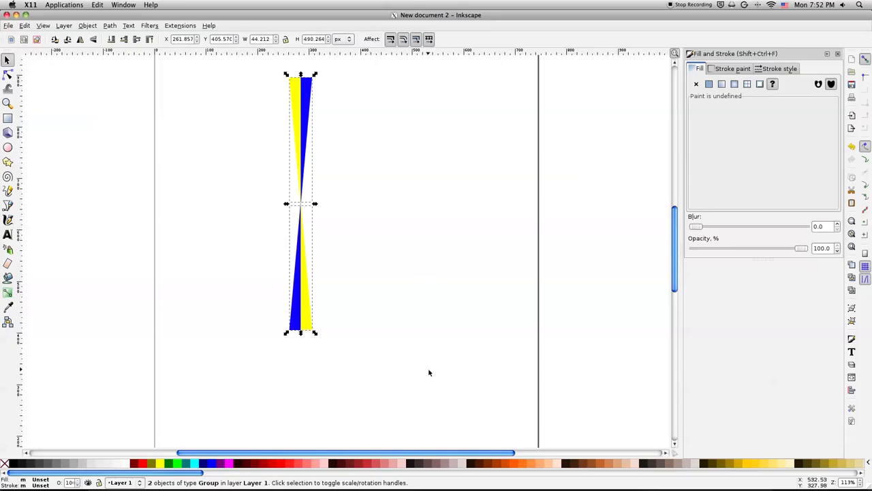
pyautogui.hotkey('ctrl', 'g')
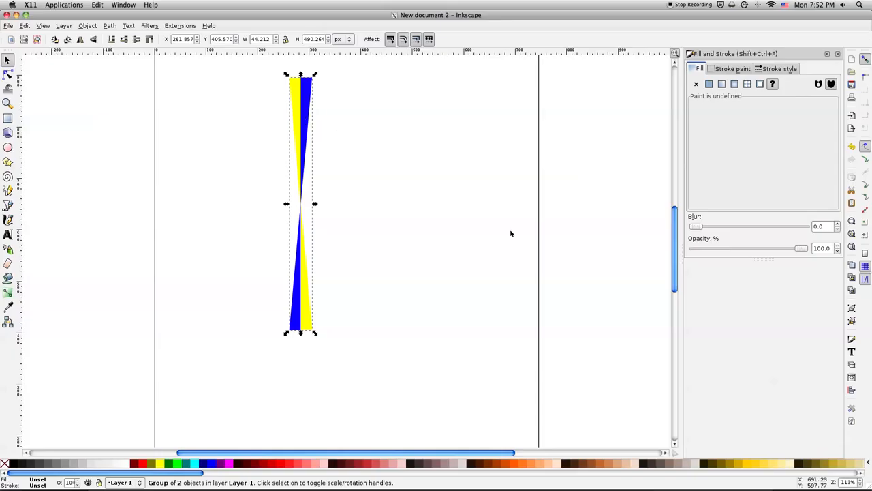
pyautogui.click(26, 26)
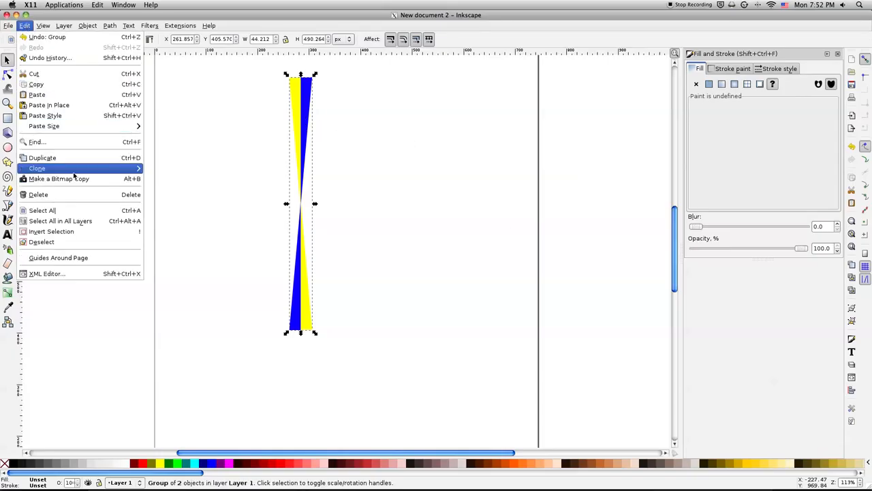
pyautogui.moveTo(73, 170)
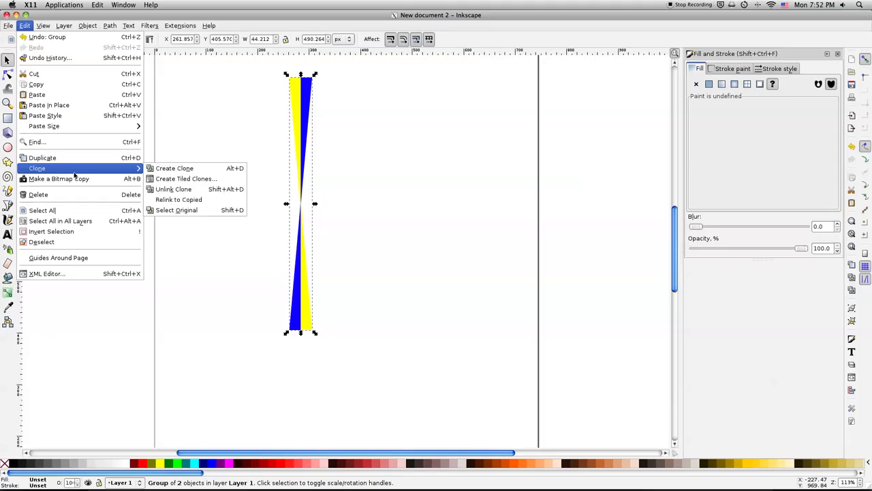
pyautogui.click(214, 184)
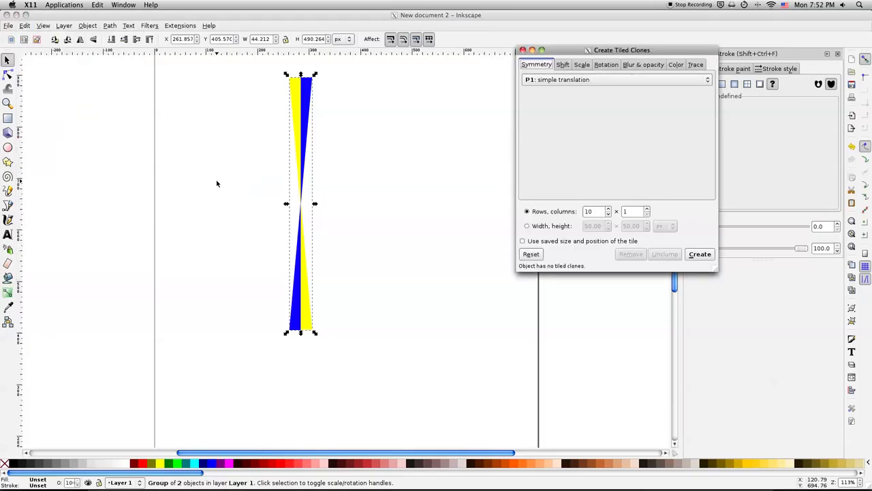
# - Check the tile shift values, and set the tiled clones to 15 rows with a 9.9° rotation per row
pyautogui.click(562, 65)
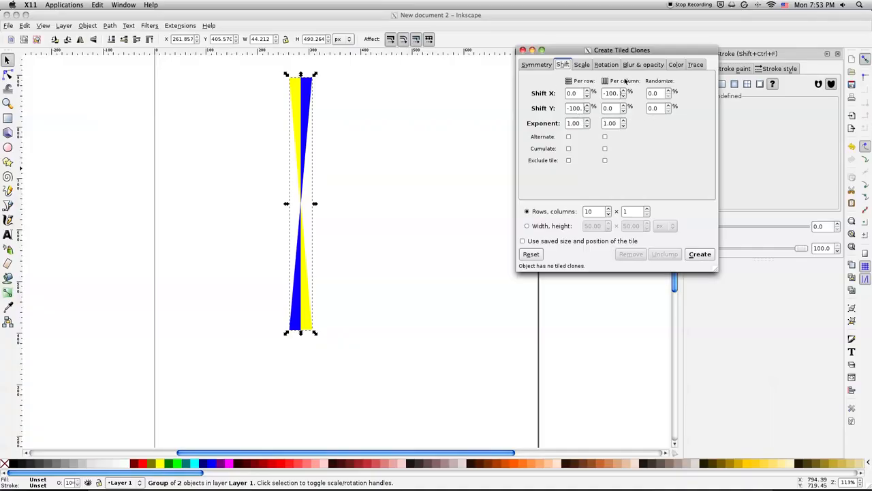
pyautogui.click(596, 66)
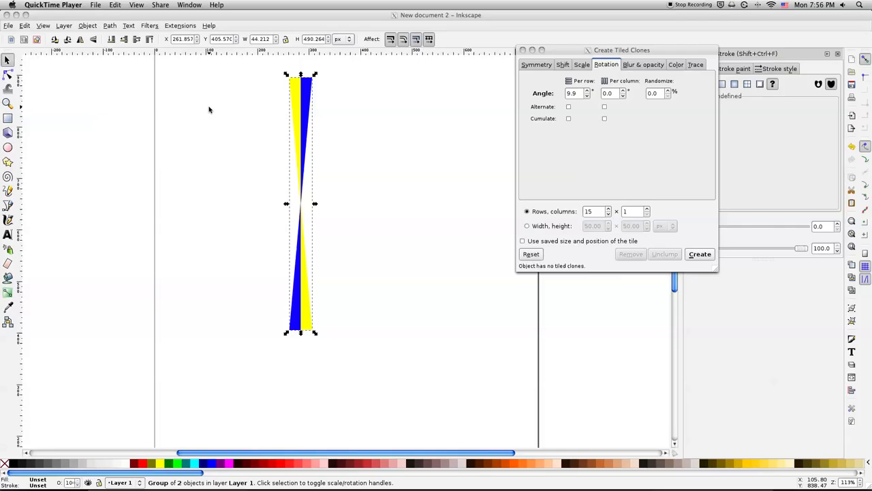
pyautogui.press('super+Tab')
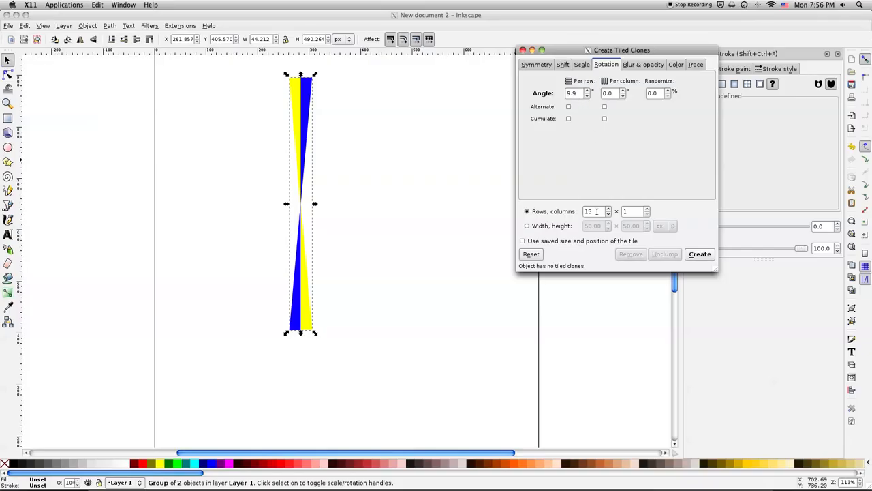
# - Create the 15 rotated tiled clones, raise the row count to 20, and replace the clones with a new set
pyautogui.click(698, 254)
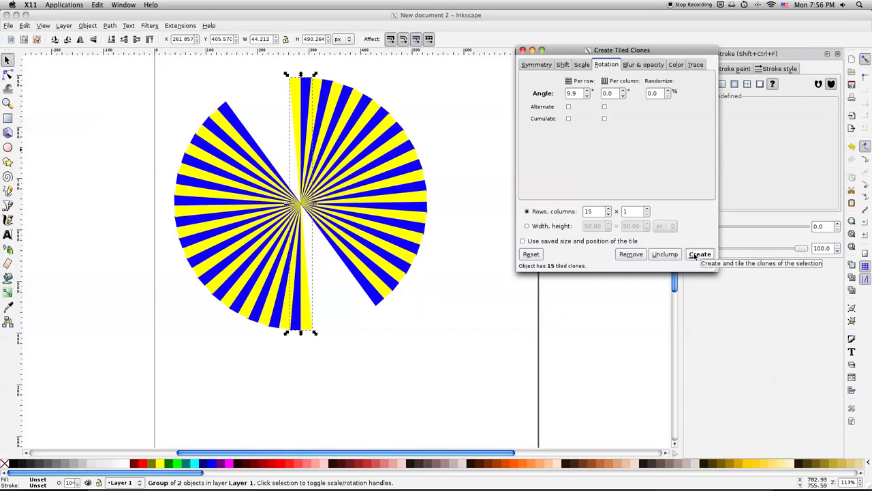
pyautogui.click(608, 210)
pyautogui.click(607, 210)
pyautogui.click(608, 210)
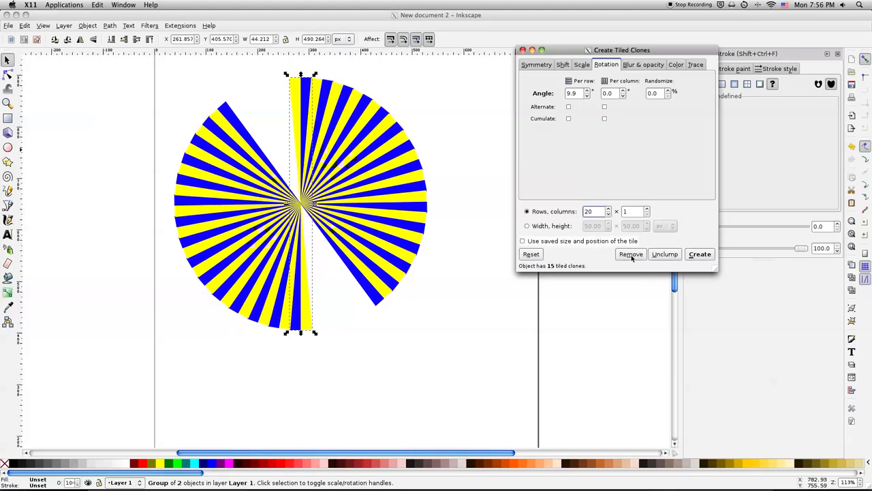
pyautogui.click(631, 253)
pyautogui.click(700, 255)
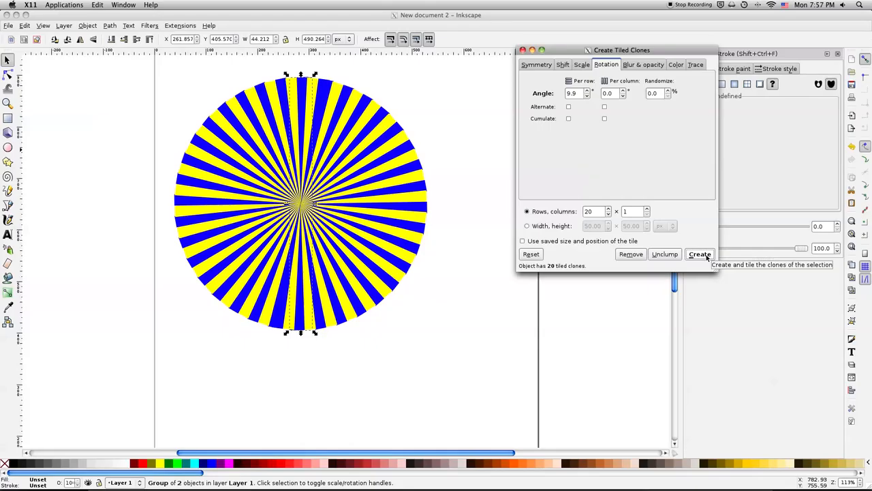
# - Reduce the tiled clones to 4 rows and replace the existing clones with a new set
pyautogui.doubleClick(603, 212)
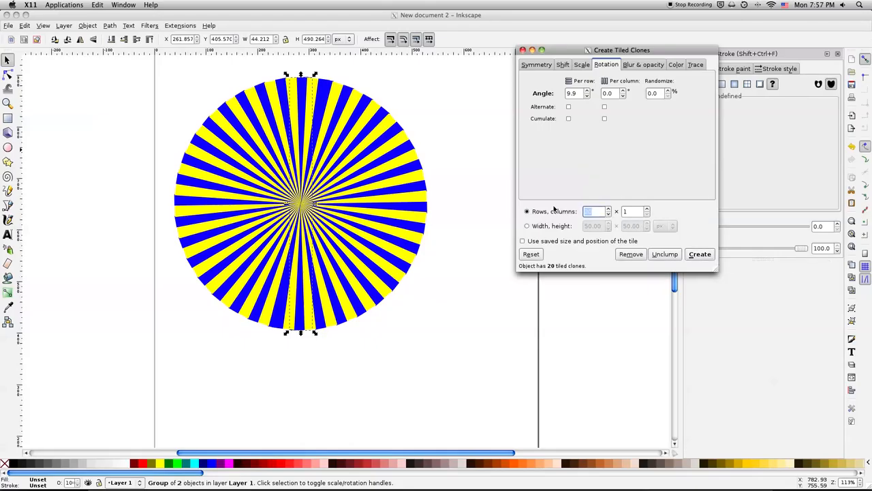
pyautogui.write('4')
pyautogui.click(631, 254)
pyautogui.click(700, 254)
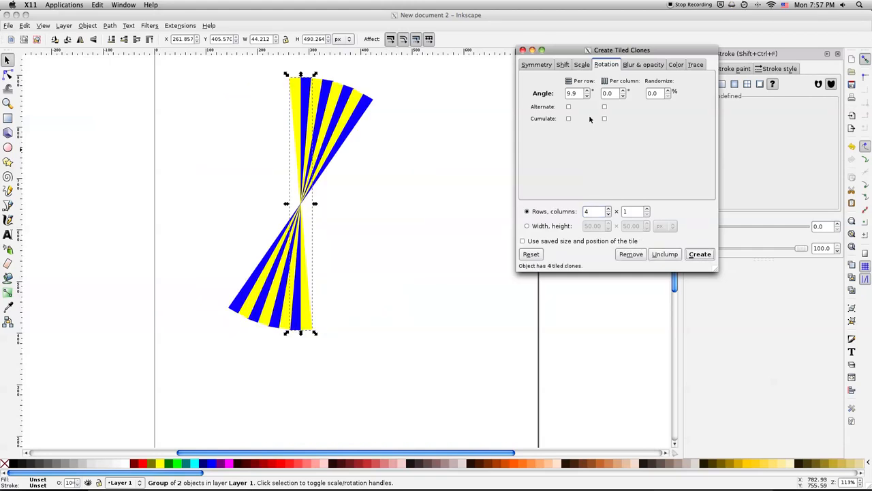
# - Try per-row rotations of 9.0°, 9.3° and 11.3°, recreating the four tiled clones for each angle
pyautogui.click(588, 90)
pyautogui.click(700, 254)
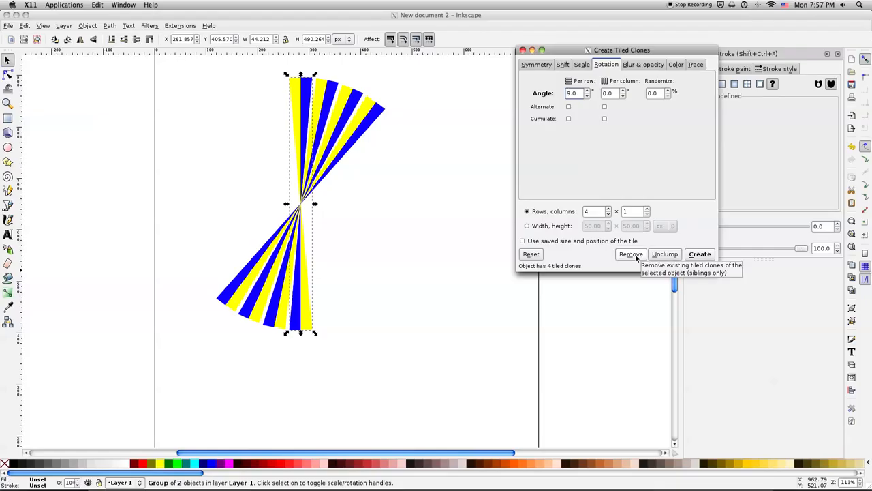
pyautogui.click(698, 255)
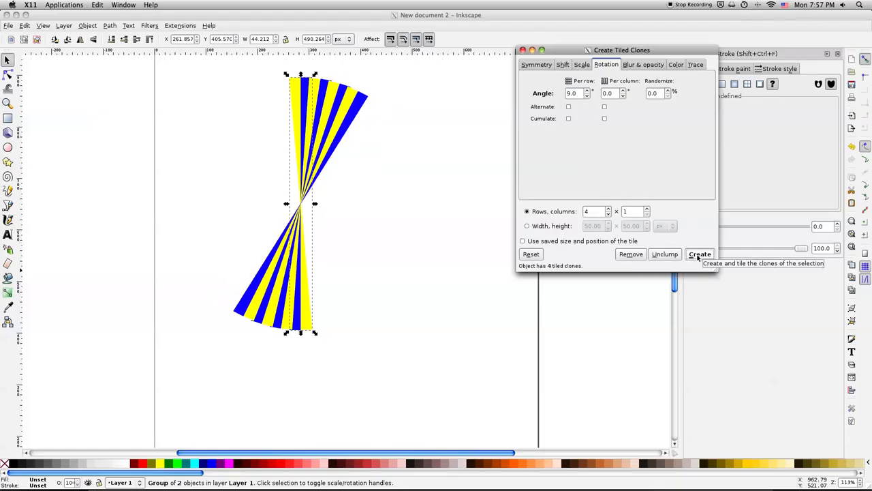
pyautogui.click(588, 90)
pyautogui.click(588, 91)
pyautogui.click(588, 90)
pyautogui.click(698, 256)
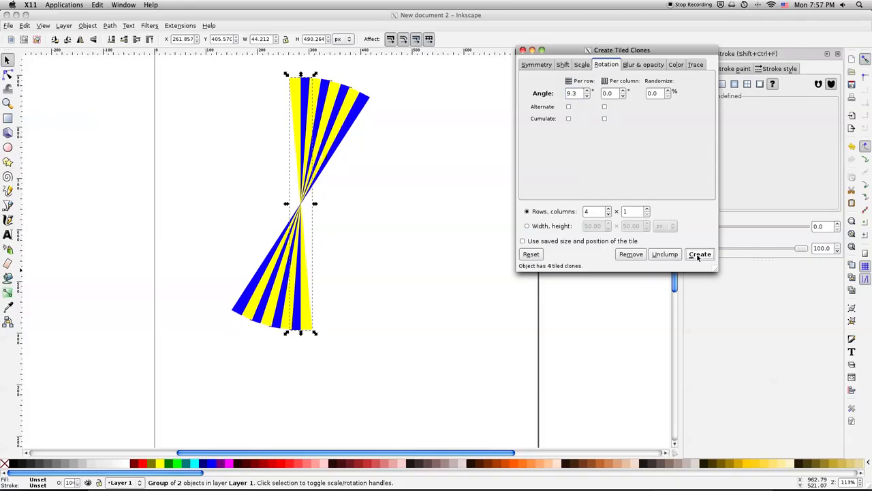
pyautogui.click(588, 90)
pyautogui.click(700, 253)
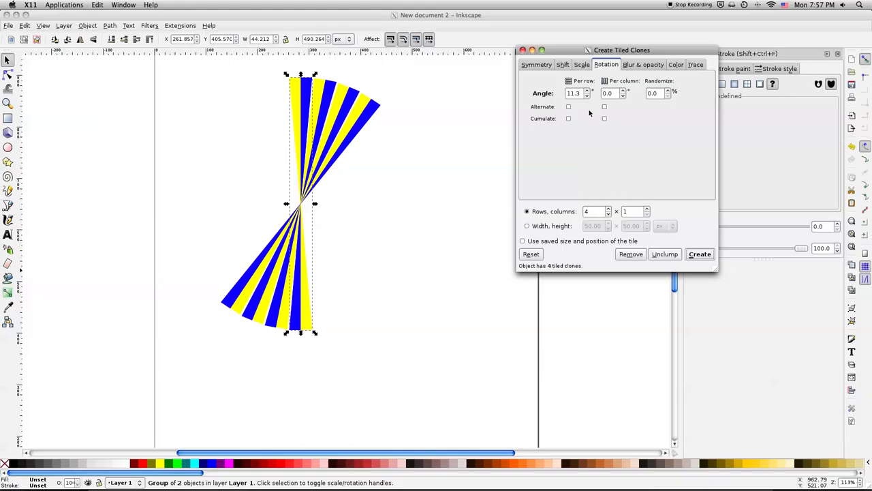
# - Set the rotation to 11.0° per row with 20 rows, and recreate the tiled clones
pyautogui.click(585, 96)
pyautogui.click(585, 97)
pyautogui.click(595, 211)
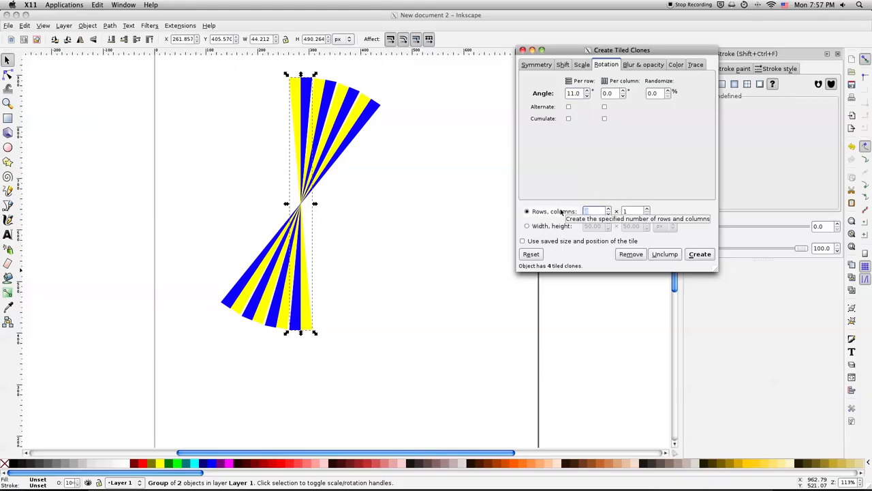
pyautogui.write('20')
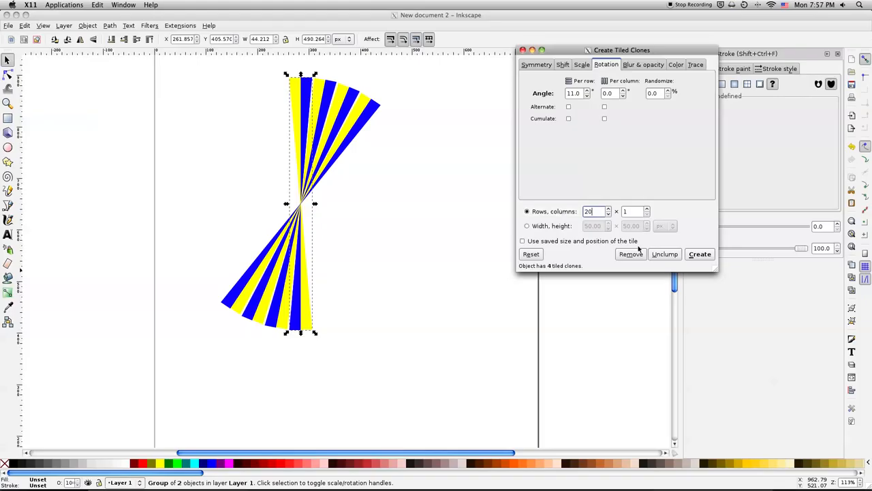
pyautogui.click(697, 256)
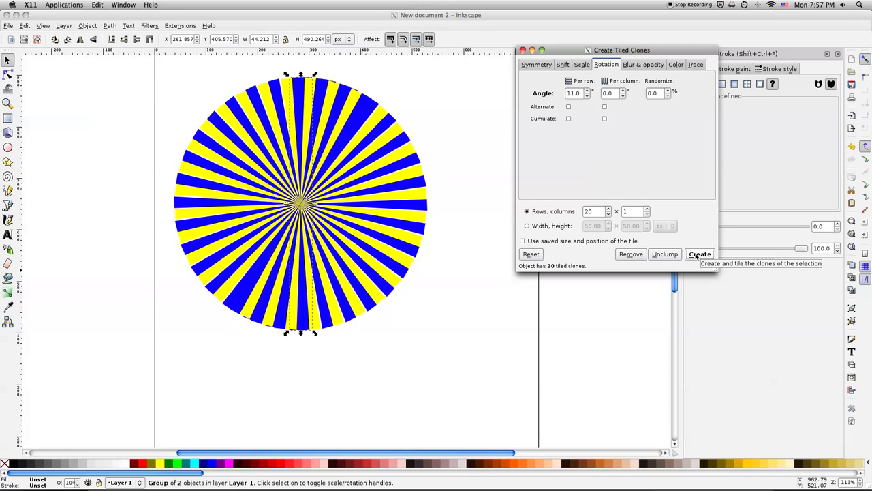
# - Set the row count back to 4 and recreate the tiled clones with the 11.0° rotation
pyautogui.doubleClick(596, 214)
pyautogui.write('4')
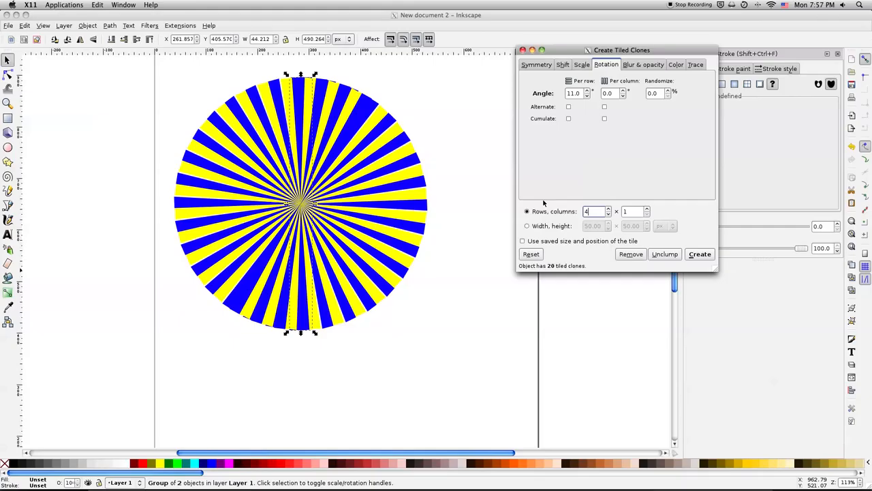
pyautogui.click(624, 253)
pyautogui.click(700, 254)
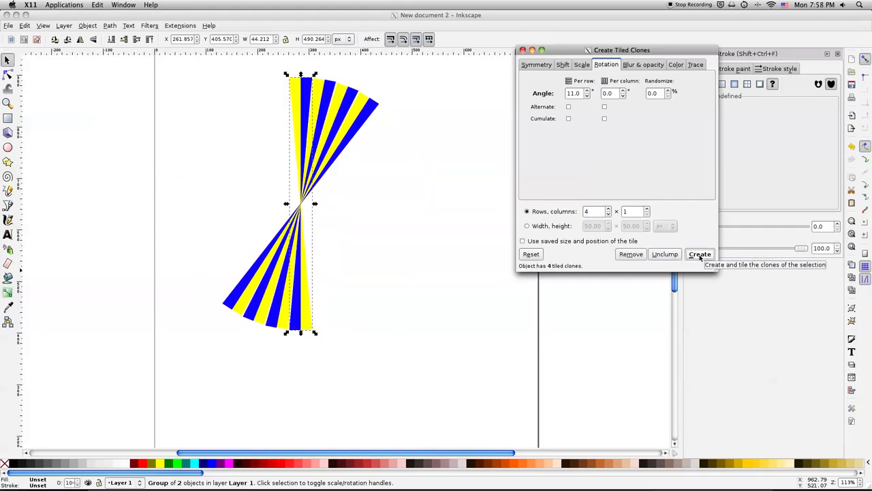
# - Try smaller per-row rotations of 10.5°, 10.4° and 10.2°, recreating the four tiled clones for each angle
pyautogui.click(589, 98)
pyautogui.click(588, 97)
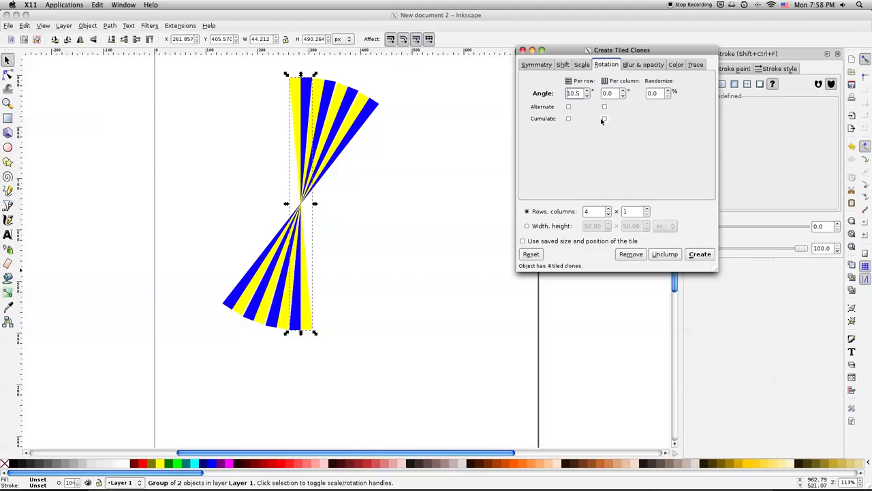
pyautogui.click(700, 254)
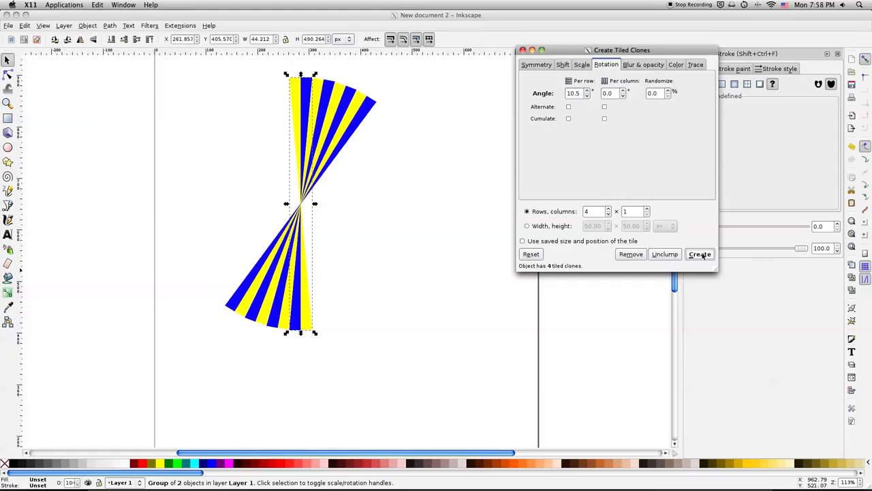
pyautogui.click(586, 96)
pyautogui.click(630, 254)
pyautogui.click(698, 257)
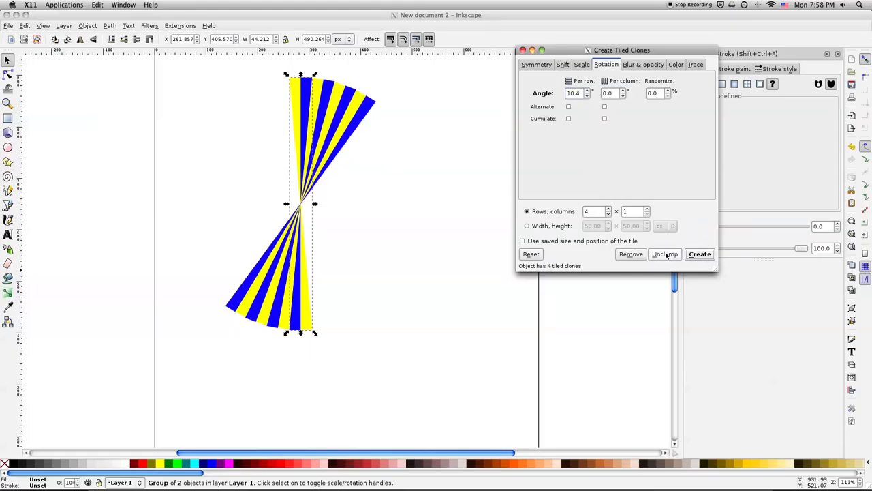
pyautogui.click(586, 96)
pyautogui.click(630, 254)
pyautogui.click(700, 254)
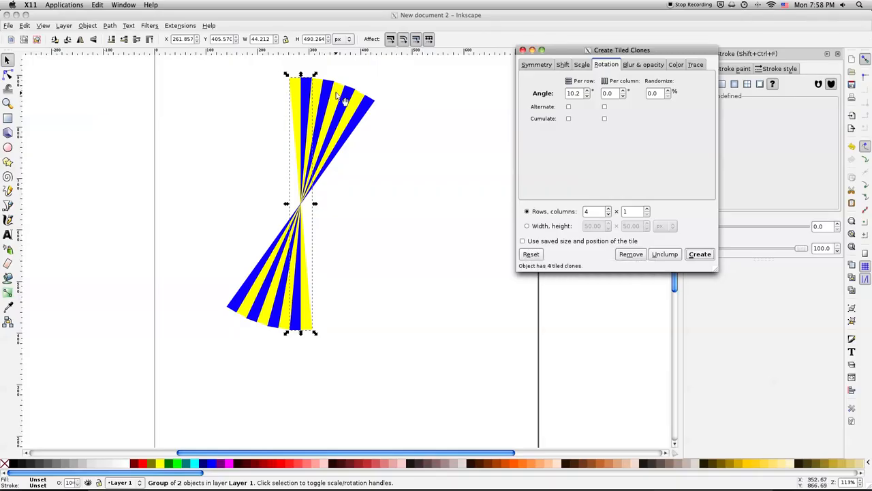
# - Examine up close how the edges of the rotated wedge clones meet
pyautogui.press('+')
pyautogui.press('+')
pyautogui.press('+')
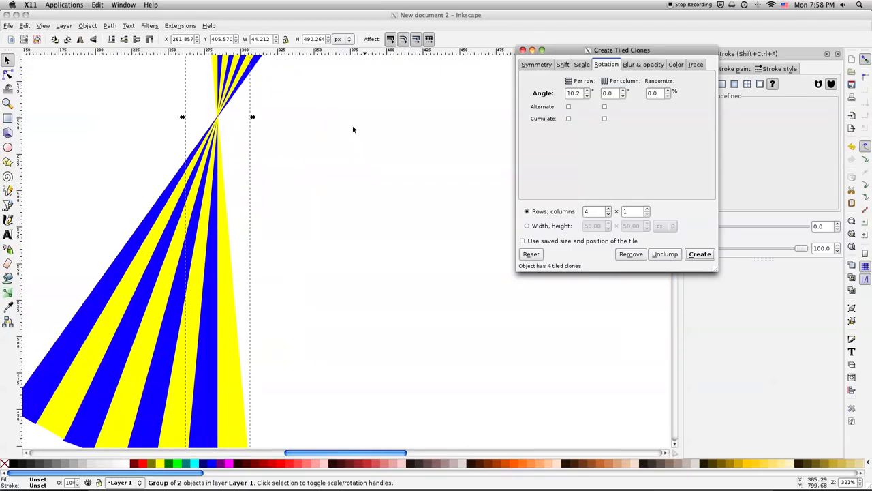
pyautogui.press('+')
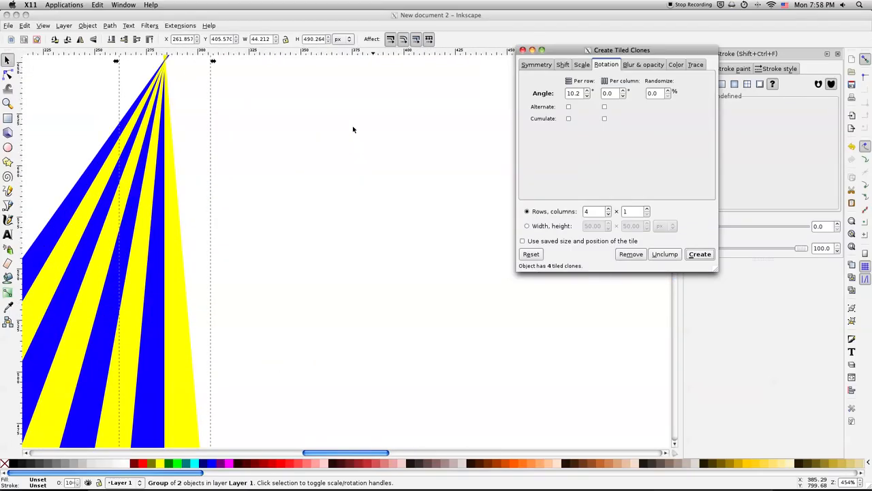
pyautogui.press('-')
pyautogui.press('-')
pyautogui.press('-')
pyautogui.press('-')
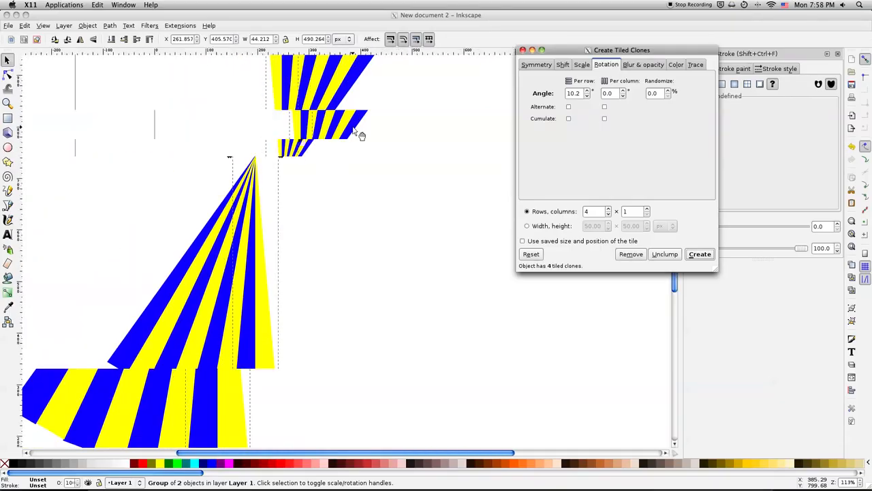
# - Set the row count to 20 and recreate the tiled clones with the 10.2° rotation
pyautogui.doubleClick(598, 211)
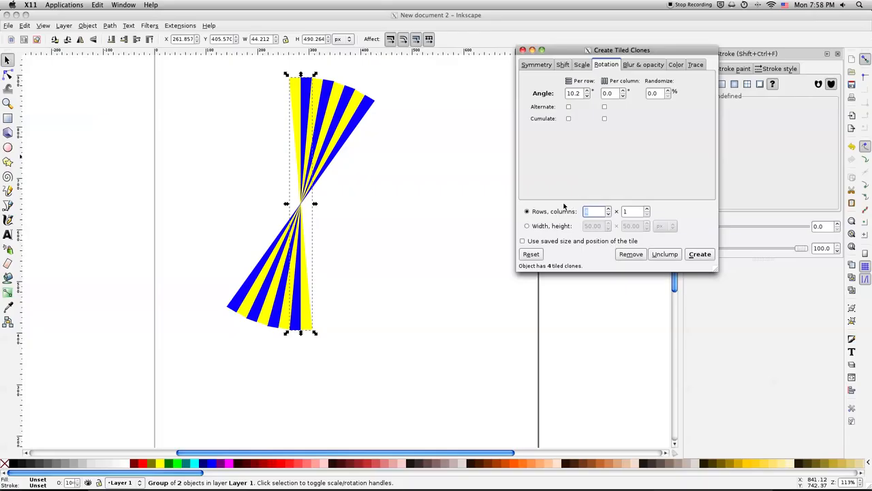
pyautogui.press('BackSpace')
pyautogui.press('BackSpace')
pyautogui.write('20')
pyautogui.click(702, 256)
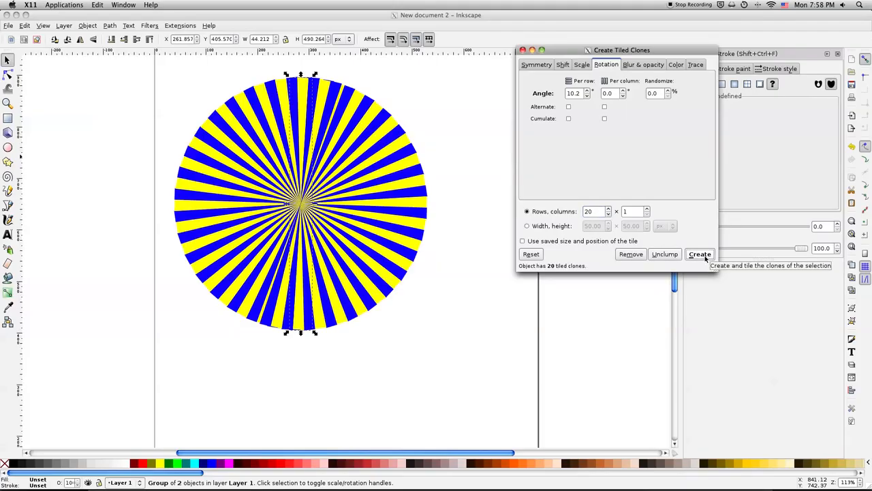
# - Remove the existing clones, set the row count to 18, and create the tiled clones again
pyautogui.click(608, 215)
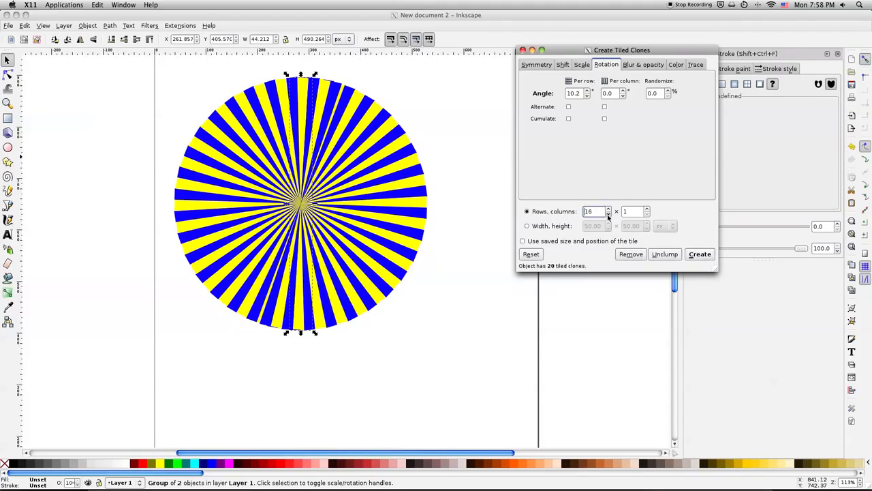
pyautogui.click(698, 255)
pyautogui.click(631, 254)
pyautogui.click(608, 208)
pyautogui.click(608, 209)
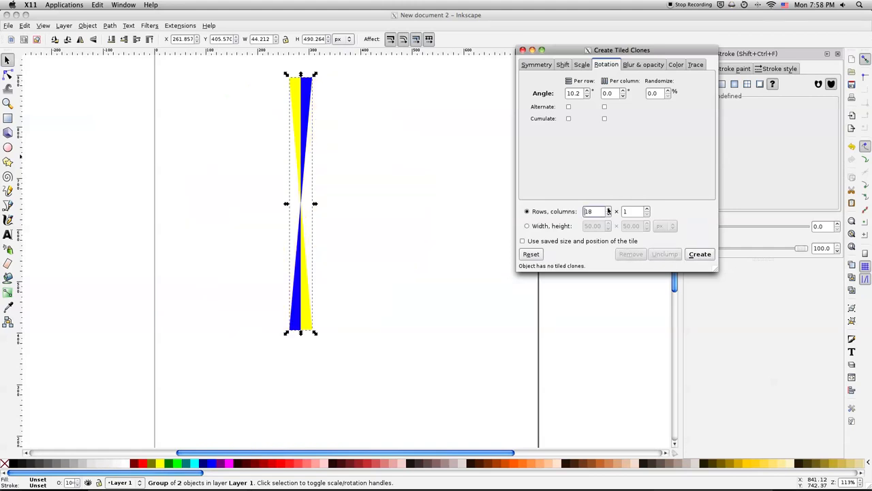
pyautogui.click(698, 254)
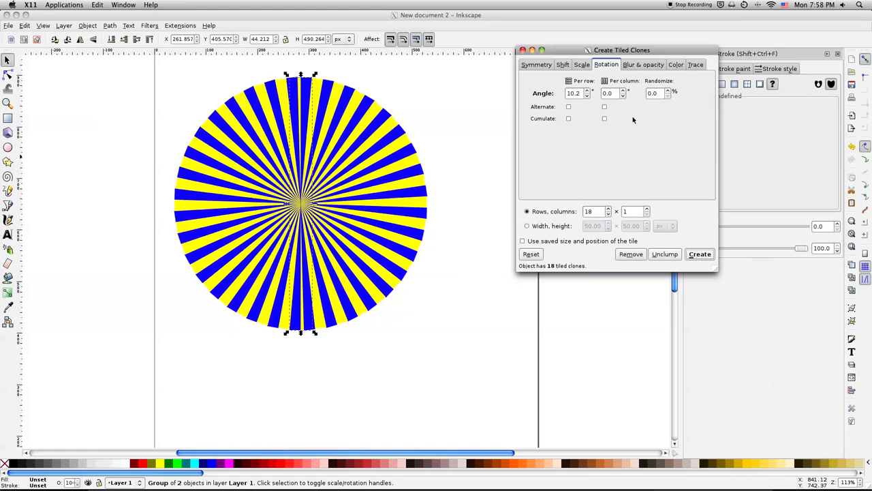
# - Fine-tune the per-row rotation through 10.1° and 9.9° to 10.0°, recreating the 18 tiled clones for each angle
pyautogui.click(586, 96)
pyautogui.click(700, 255)
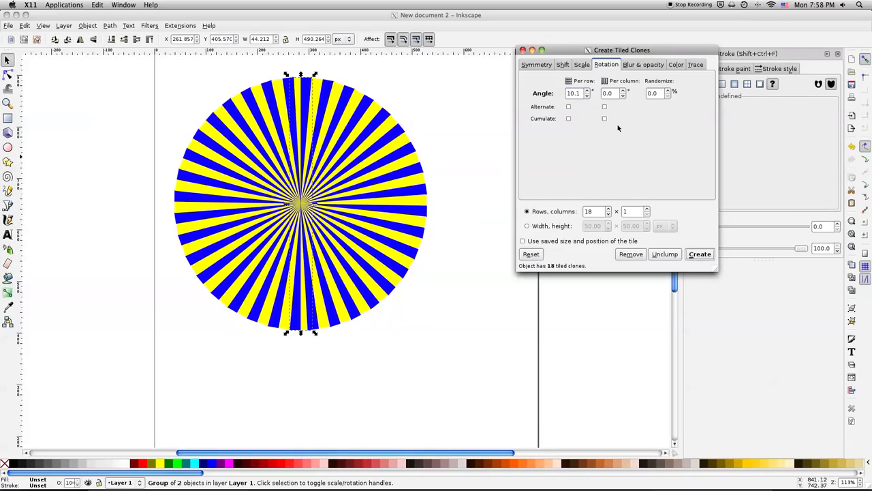
pyautogui.click(587, 96)
pyautogui.click(587, 96)
pyautogui.click(696, 254)
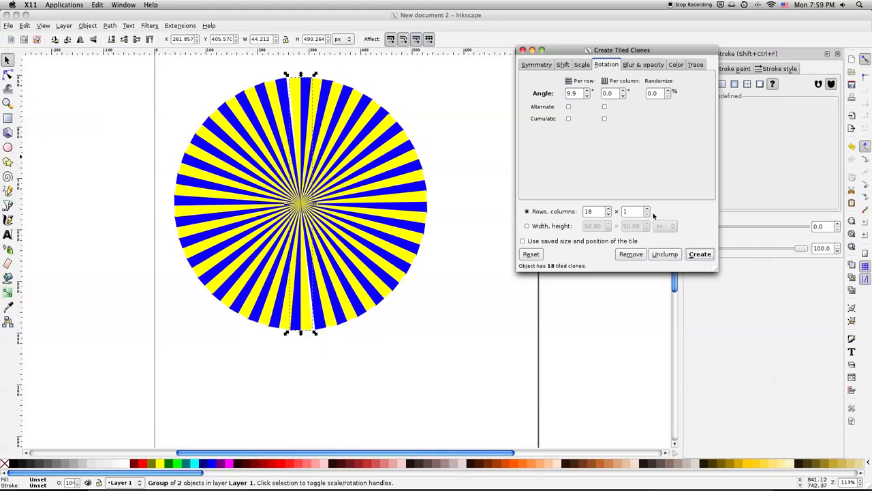
pyautogui.click(586, 91)
pyautogui.click(699, 255)
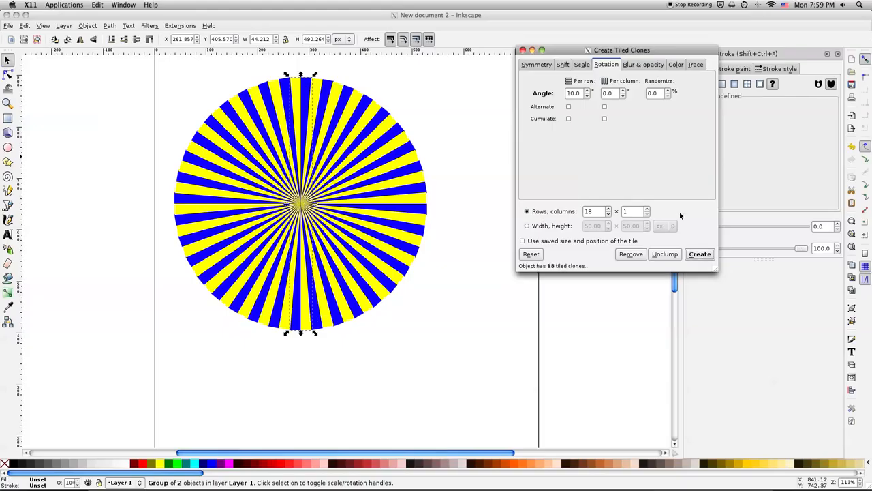